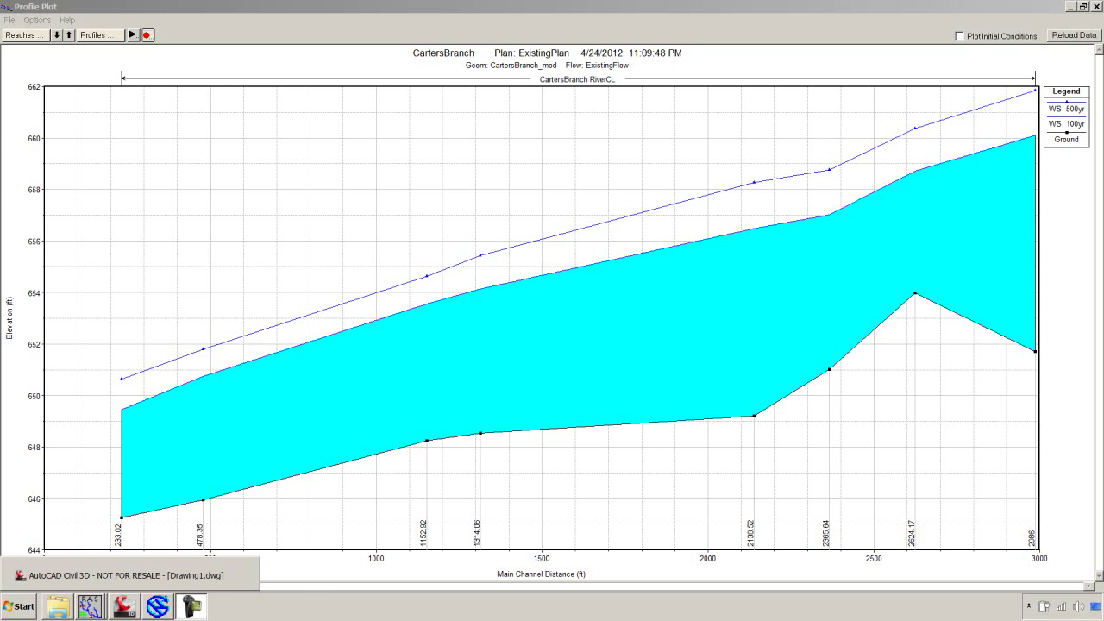
- Switch to AutoCAD Civil 3D and export the EG surface to a DEM as EG.tif in C:\HECRAS-Tutor with a grid spacing of 10
{"action": "left_click", "coordinate": [126, 606]}
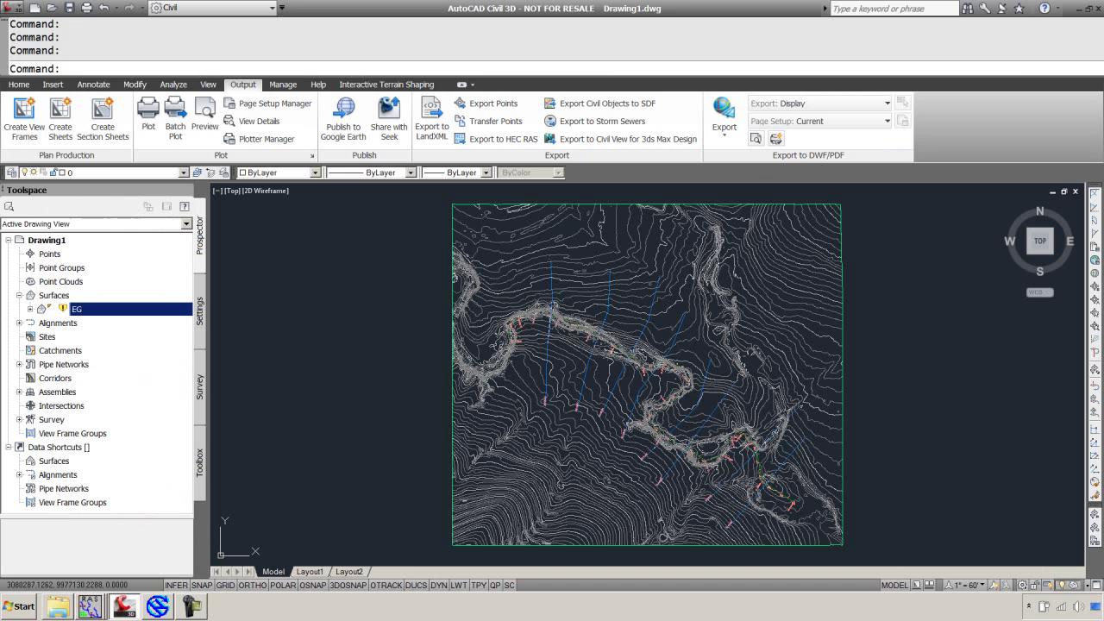
{"action": "right_click", "coordinate": [93, 310]}
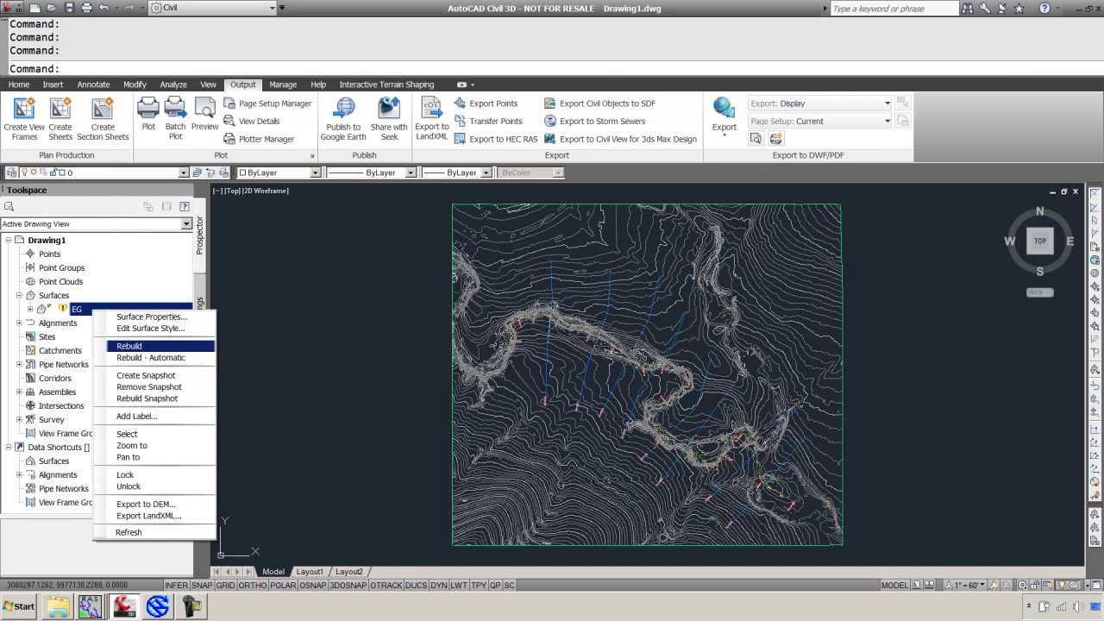
{"action": "left_click", "coordinate": [146, 504]}
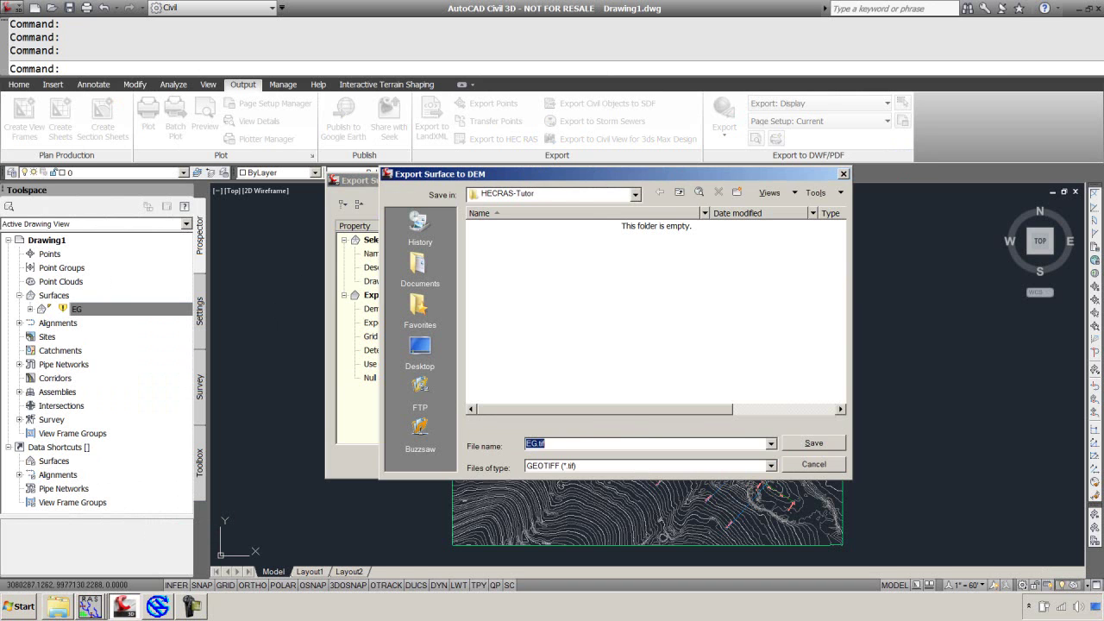
{"action": "key", "text": "Return"}
{"action": "left_click", "coordinate": [619, 336]}
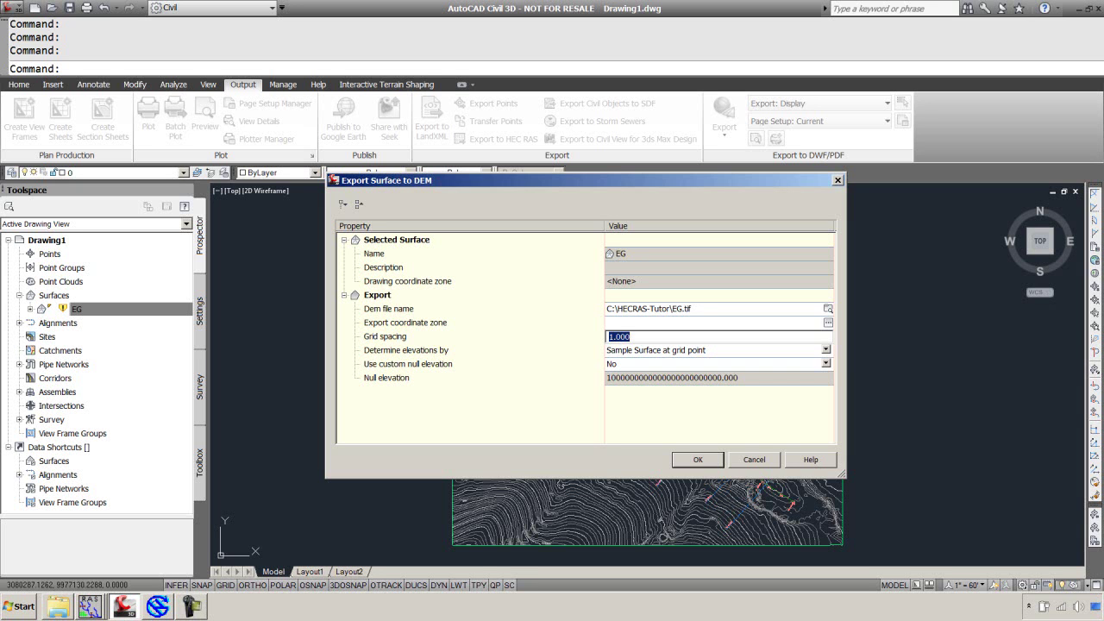
{"action": "type", "text": "10"}
{"action": "key", "text": "Return"}
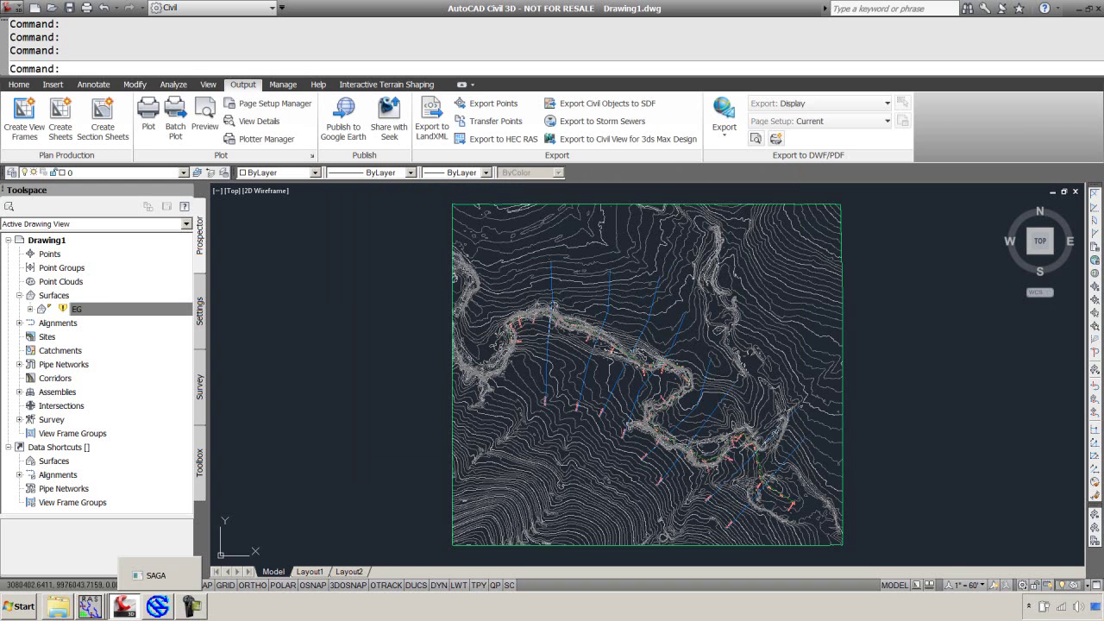
- Switch to SAGA and import EG.tif from the HECRAS-Tutor folder with the GDAL: Import Raster module
{"action": "left_click", "coordinate": [157, 607]}
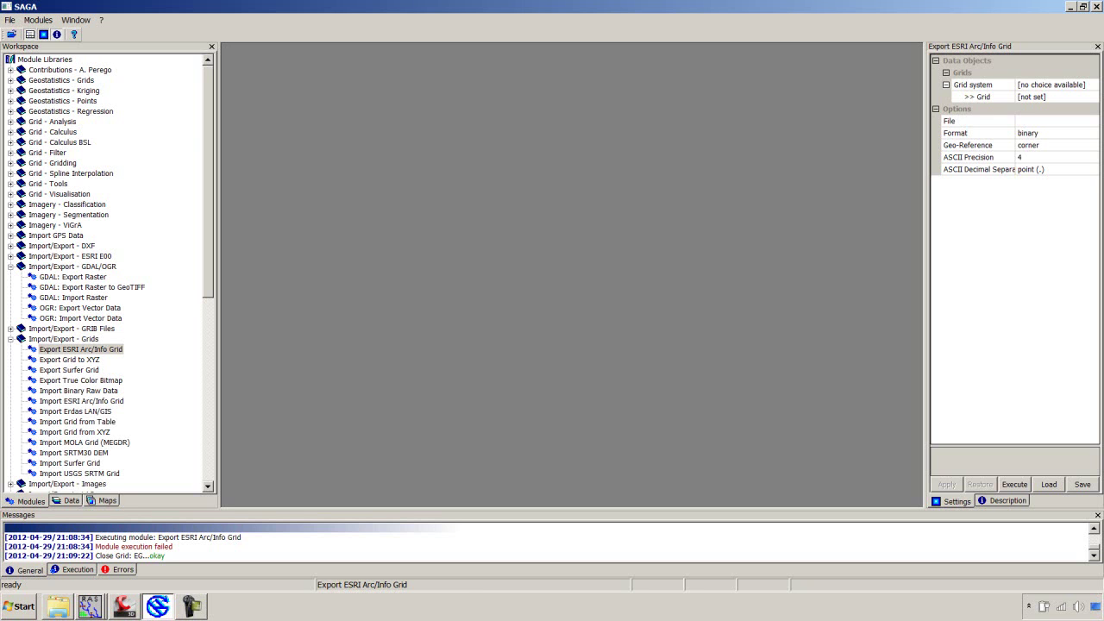
{"action": "left_click", "coordinate": [72, 267]}
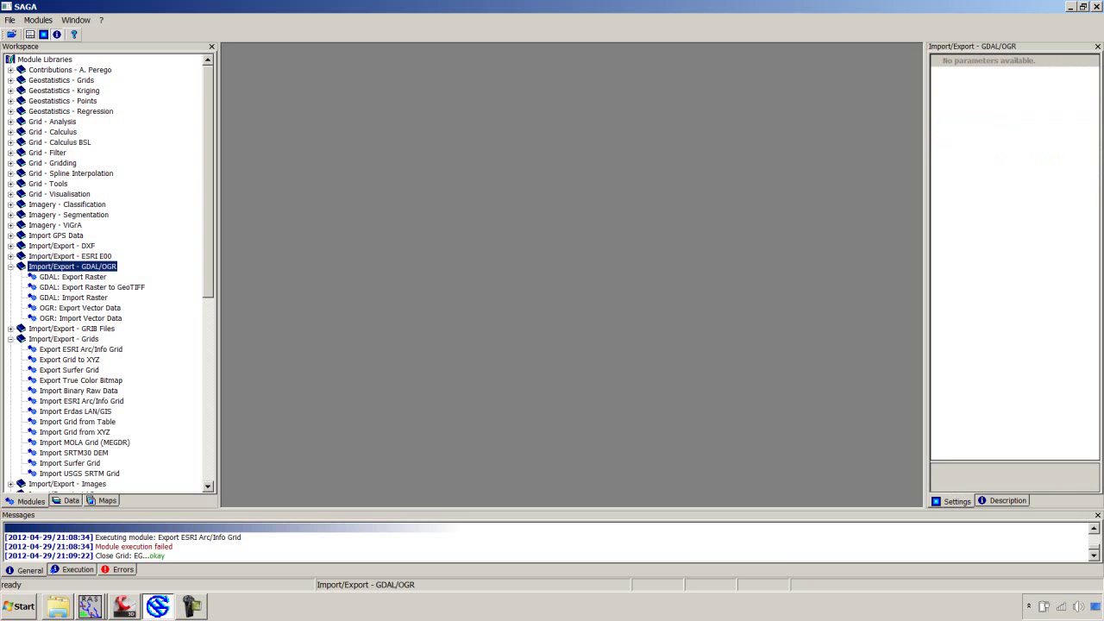
{"action": "double_click", "coordinate": [73, 297]}
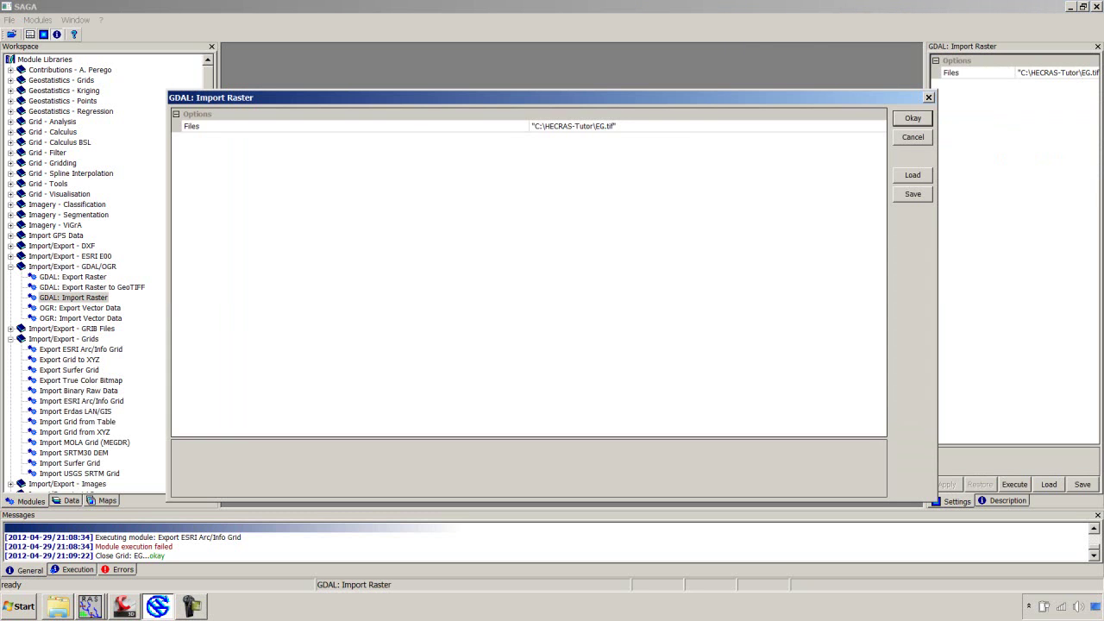
{"action": "left_click", "coordinate": [572, 126]}
{"action": "left_click", "coordinate": [879, 126]}
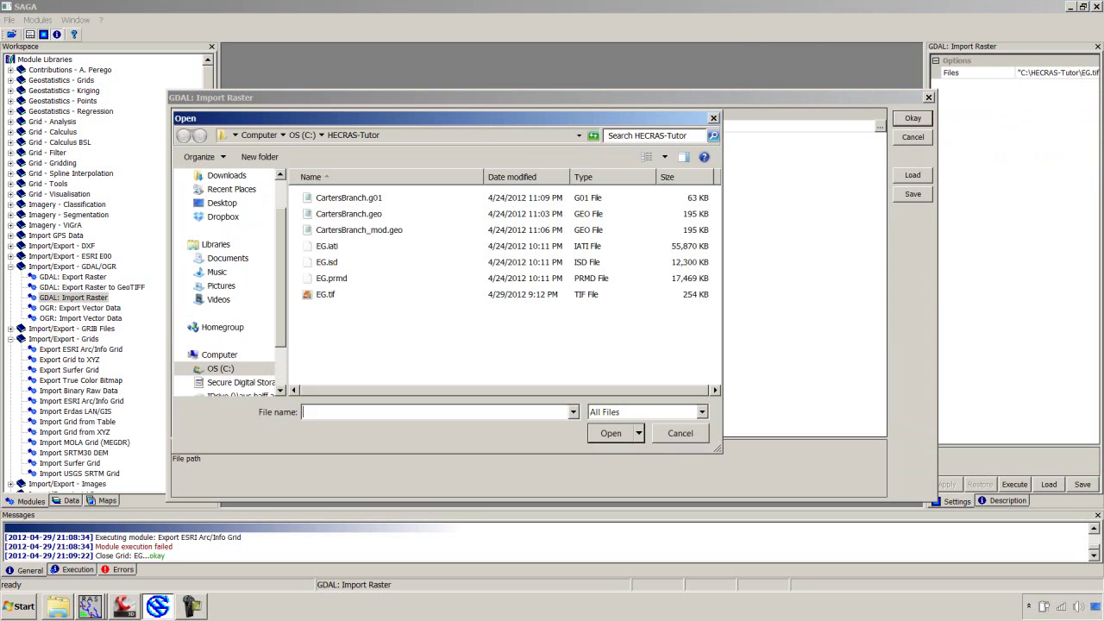
{"action": "left_click", "coordinate": [325, 294]}
{"action": "key", "text": "Return"}
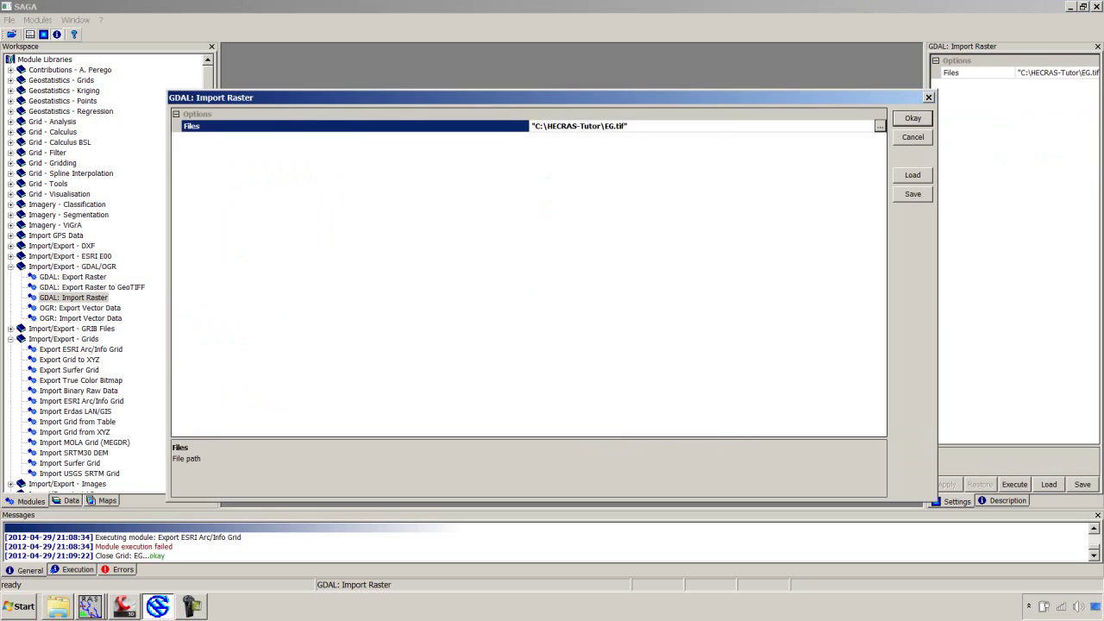
{"action": "key", "text": "Return"}
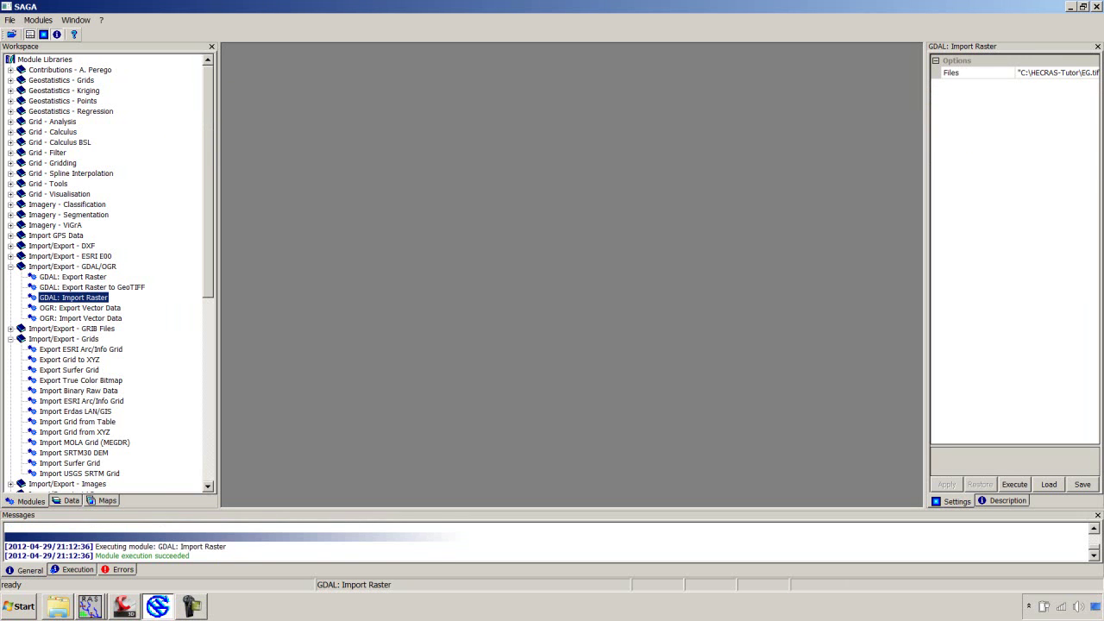
- Display the imported EG grid in a map and maximize the map window
{"action": "left_click", "coordinate": [70, 501]}
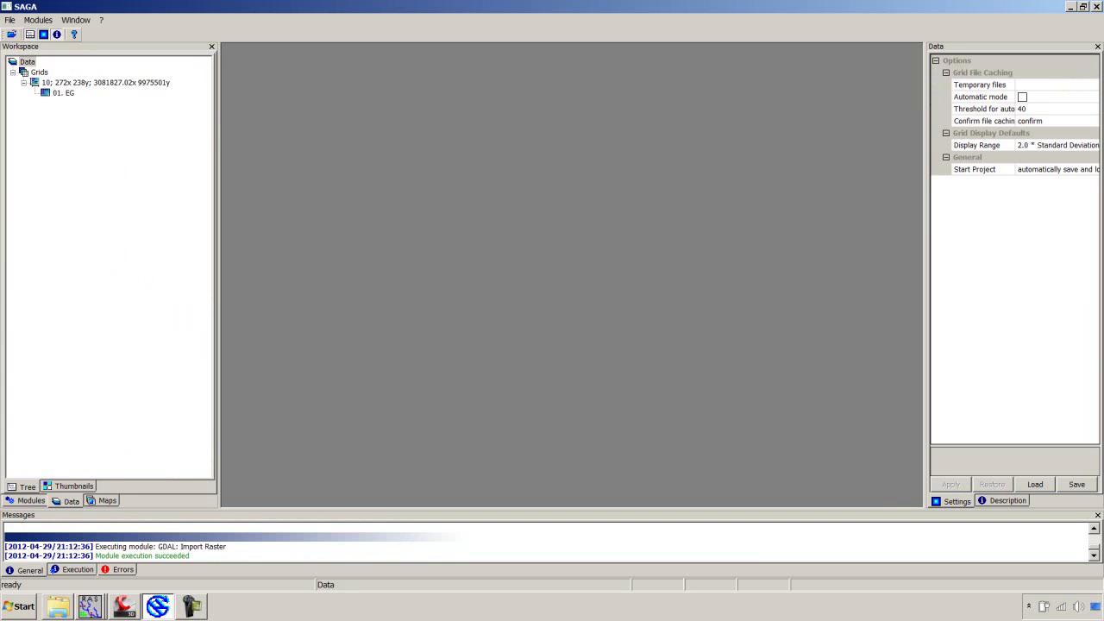
{"action": "double_click", "coordinate": [63, 92]}
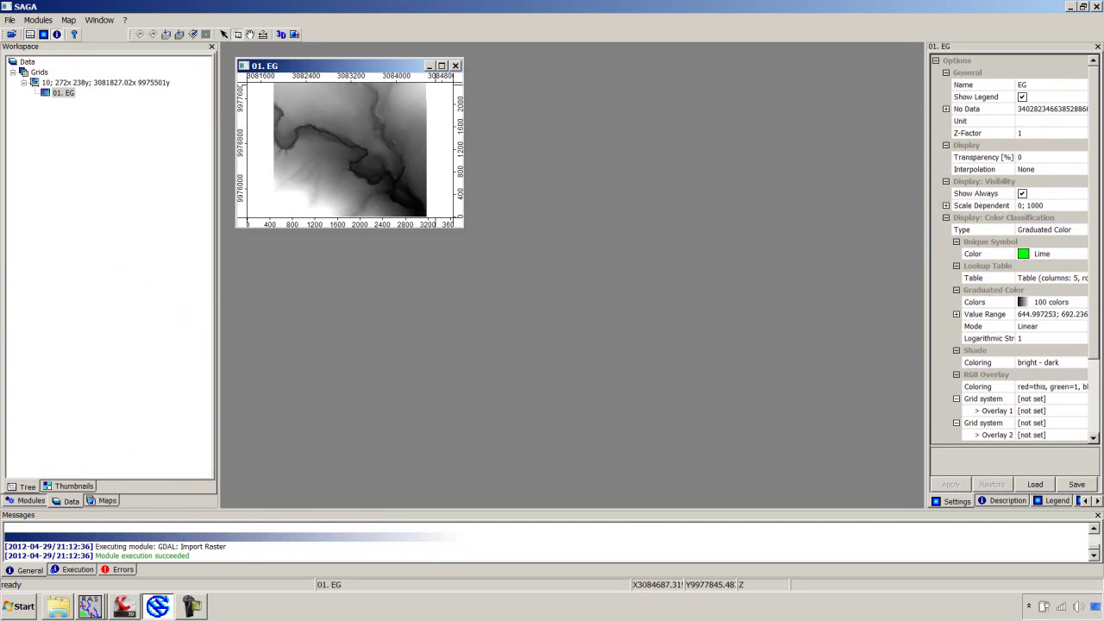
{"action": "left_click", "coordinate": [441, 65]}
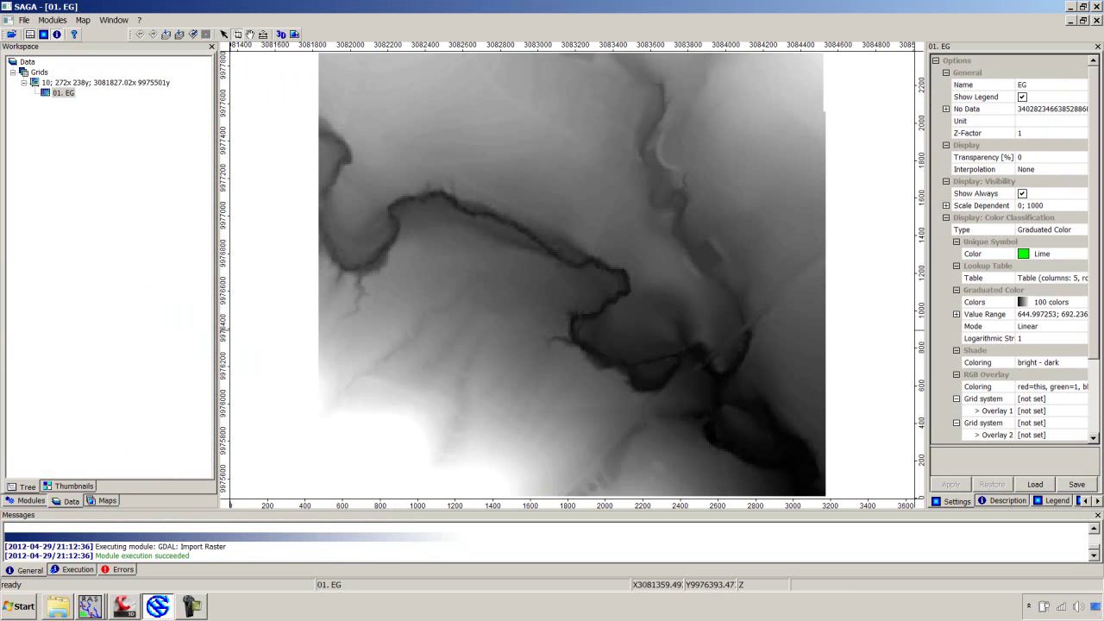
- Set up the Export ESRI Arc/Info Grid module with the 10; 272x 238y grid system, grid 01. EG and binary format
{"action": "left_click", "coordinate": [30, 500]}
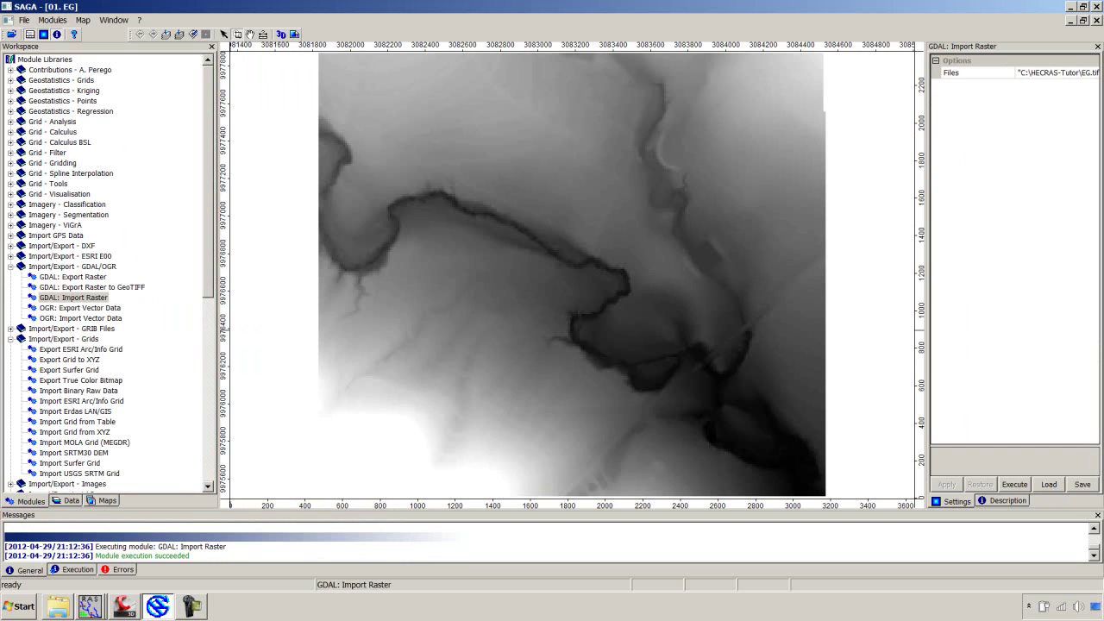
{"action": "key", "text": "Down"}
{"action": "key", "text": "Down"}
{"action": "key", "text": "Down"}
{"action": "key", "text": "Down"}
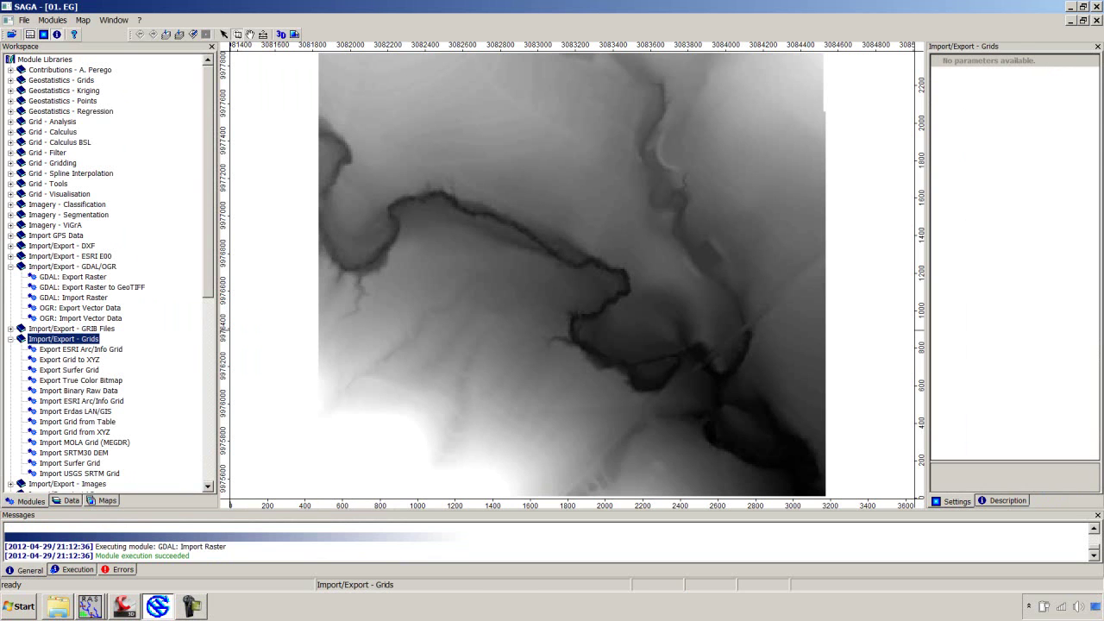
{"action": "key", "text": "Down"}
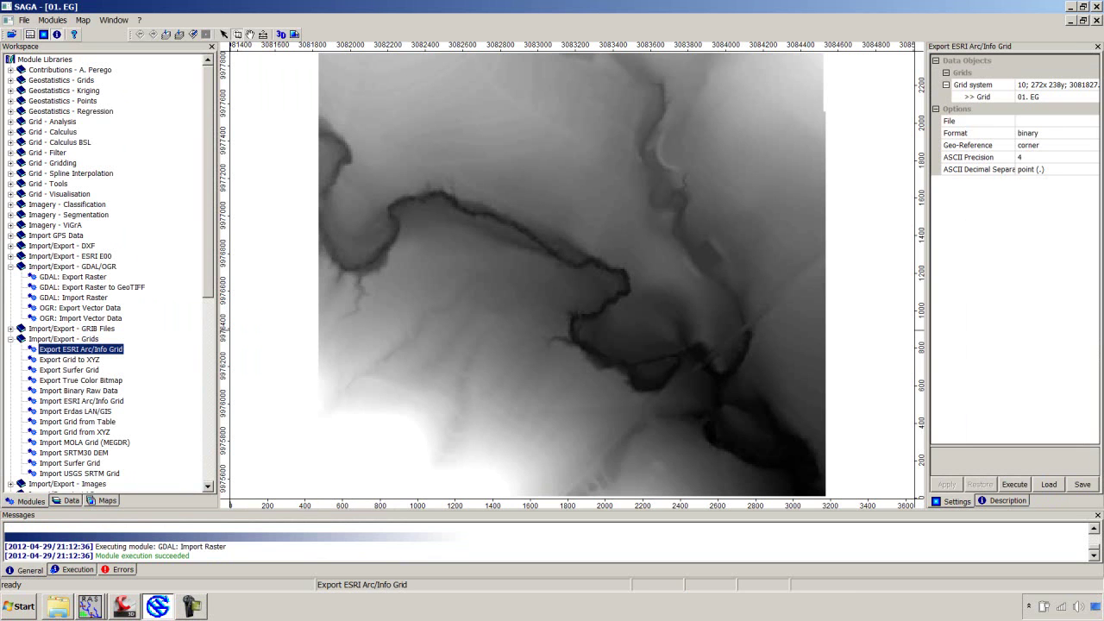
{"action": "key", "text": "Return"}
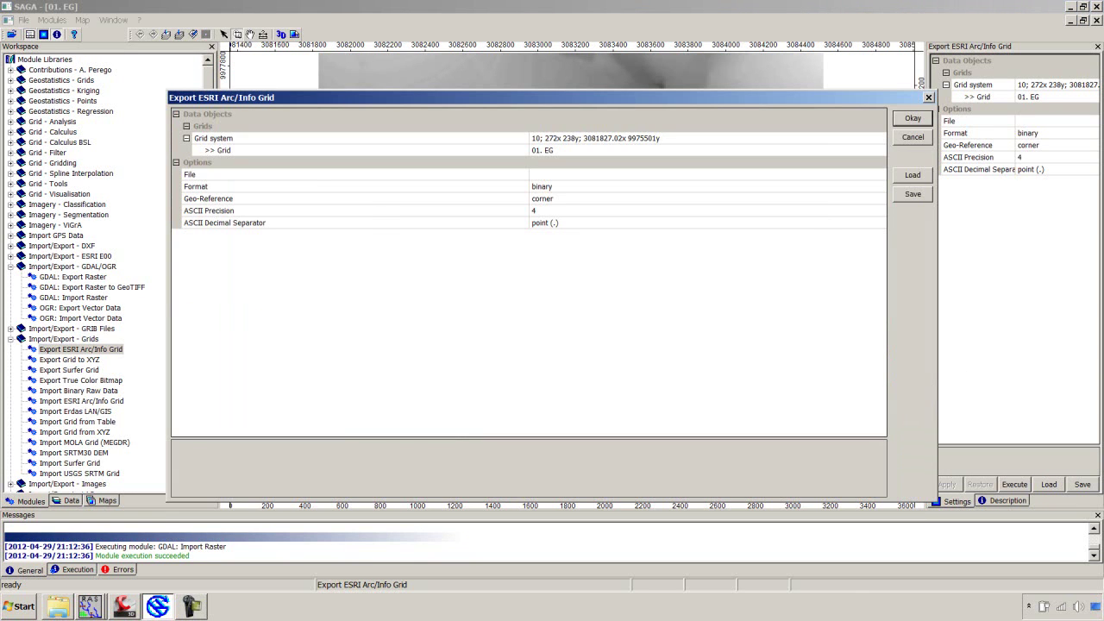
{"action": "left_click", "coordinate": [595, 137]}
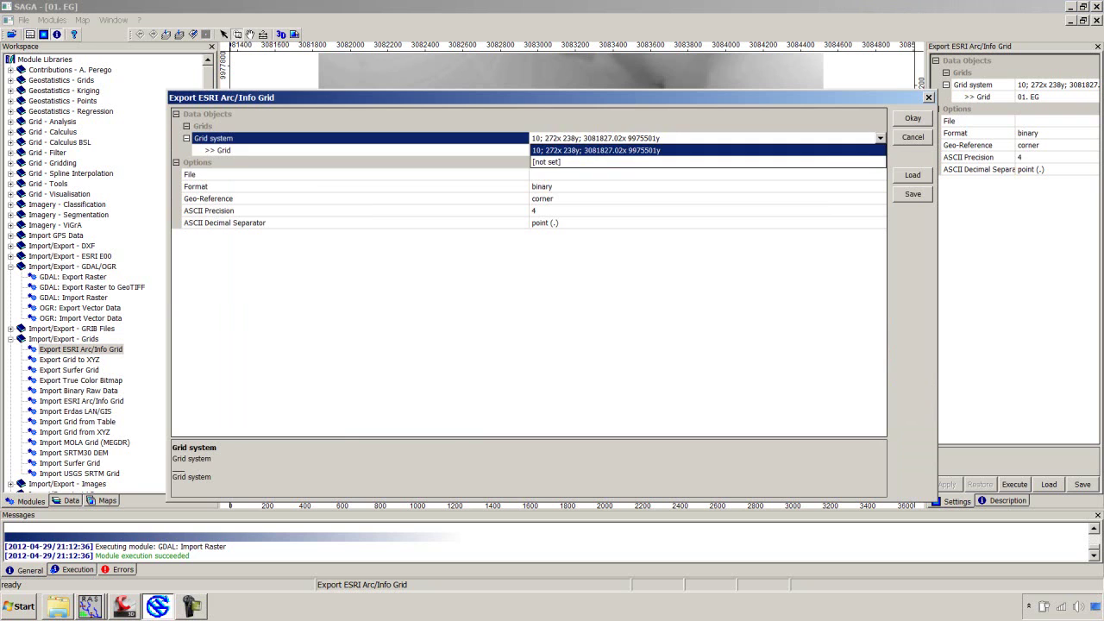
{"action": "left_click", "coordinate": [595, 150]}
{"action": "left_click", "coordinate": [595, 150]}
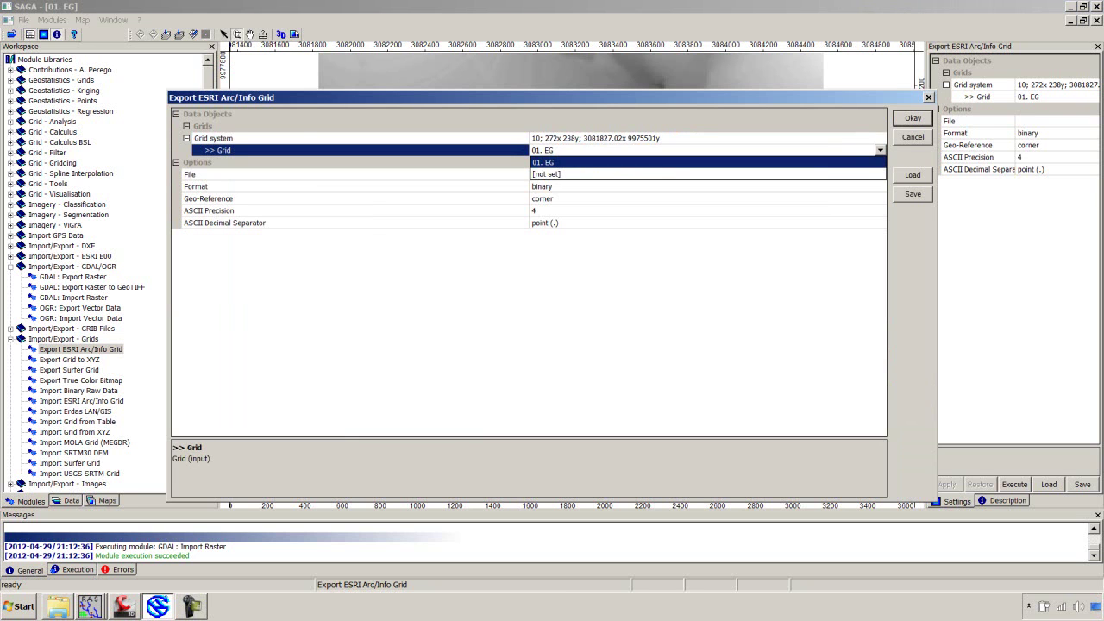
{"action": "left_click", "coordinate": [543, 162]}
{"action": "left_click", "coordinate": [595, 186]}
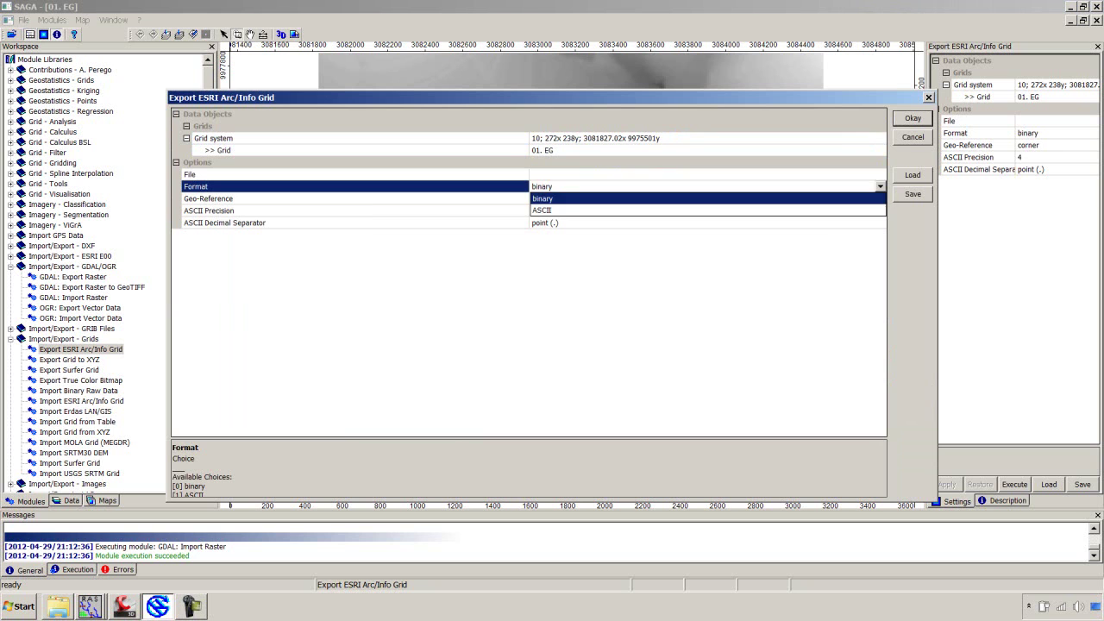
{"action": "key", "text": "Return"}
- Set the output to EG in the HECRAS-Tutor folder as ESRI Arc/Info Binary Grids (*.flt) and run the export
{"action": "left_click", "coordinate": [595, 174]}
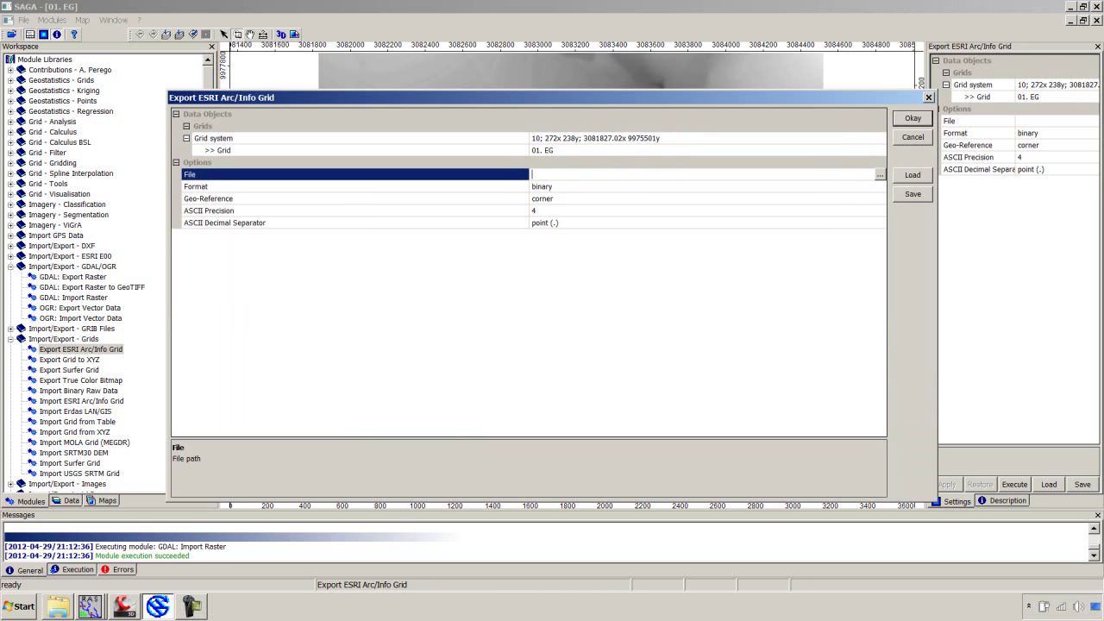
{"action": "left_click", "coordinate": [879, 174]}
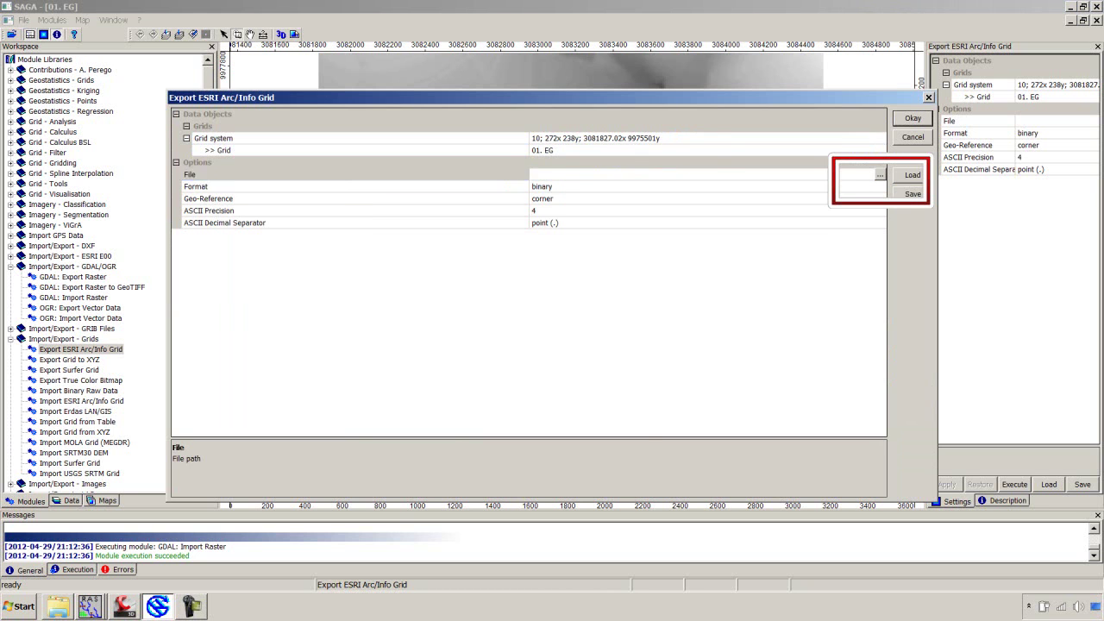
{"action": "left_click", "coordinate": [488, 396]}
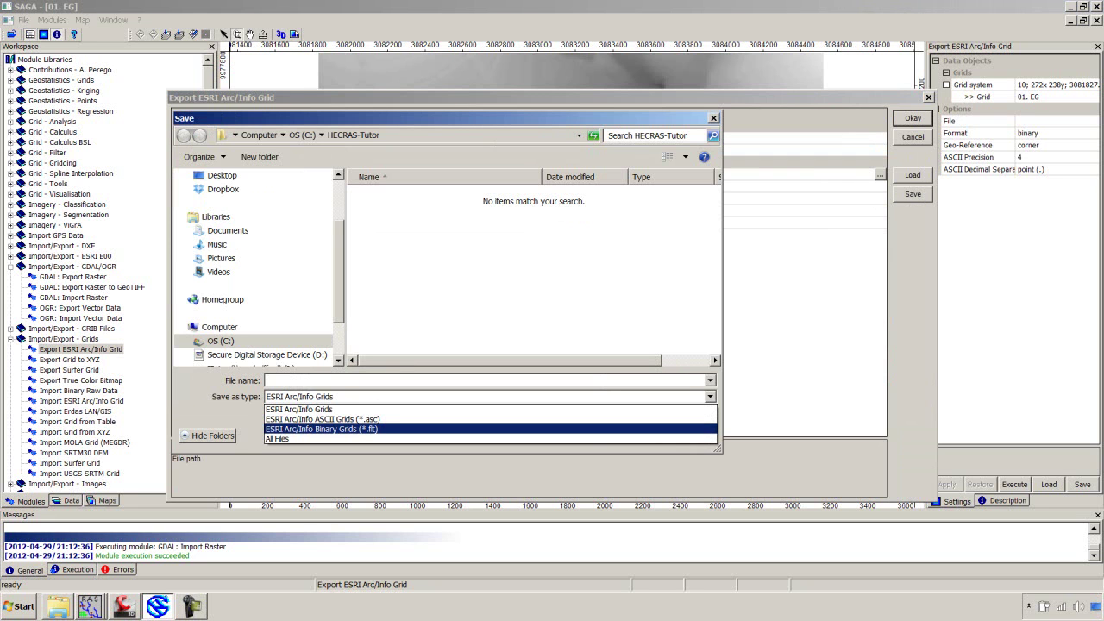
{"action": "left_click", "coordinate": [321, 428]}
{"action": "left_click", "coordinate": [268, 380]}
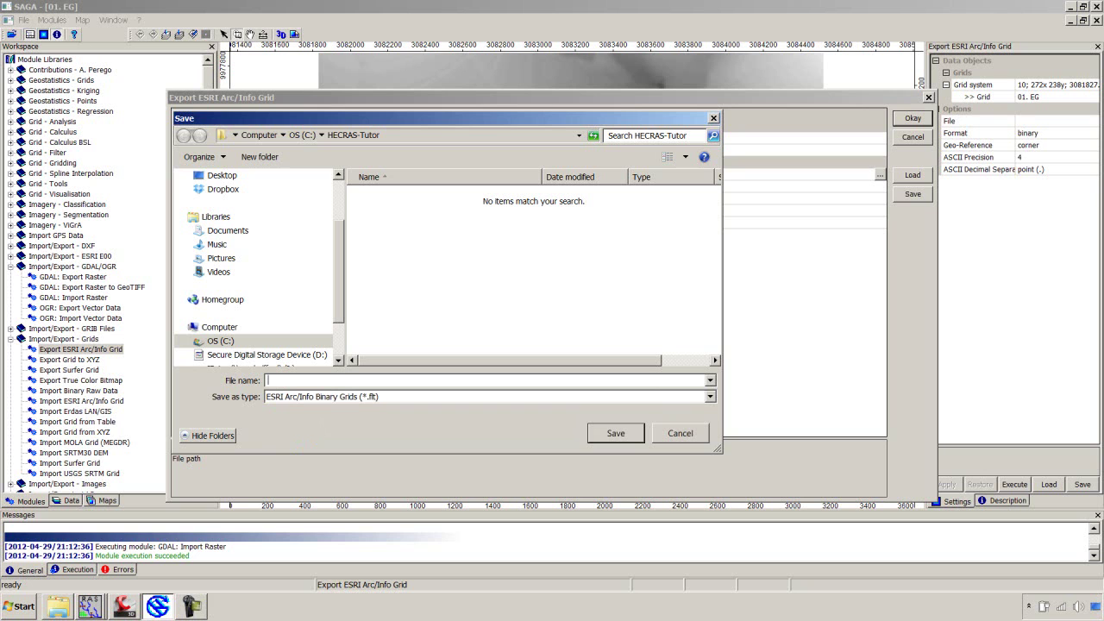
{"action": "type", "text": "EG"}
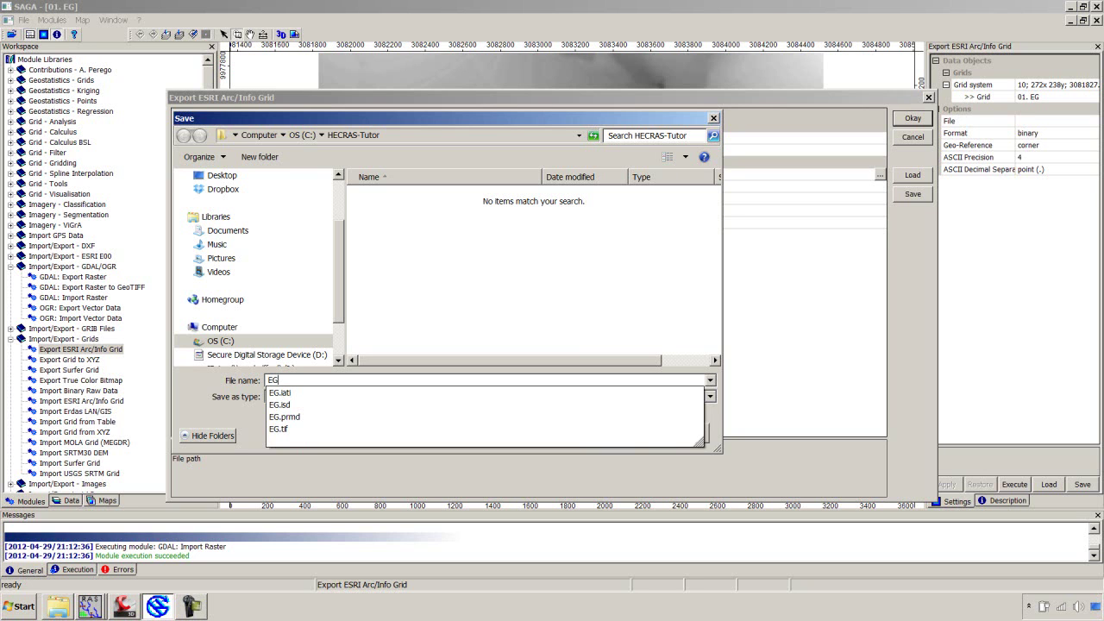
{"action": "key", "text": "Tab"}
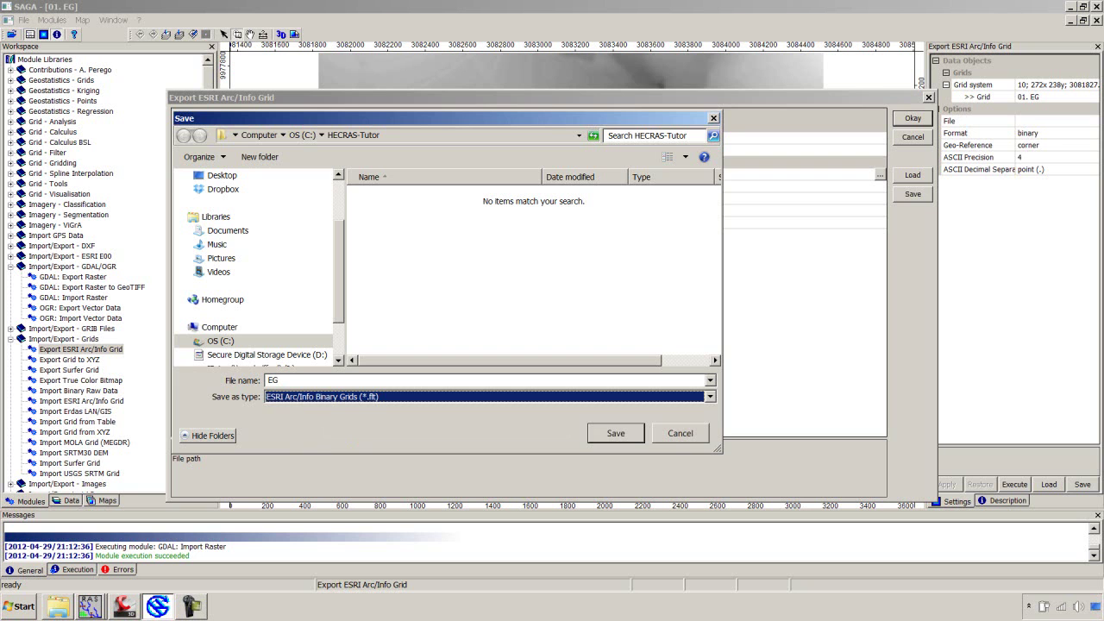
{"action": "key", "text": "Return"}
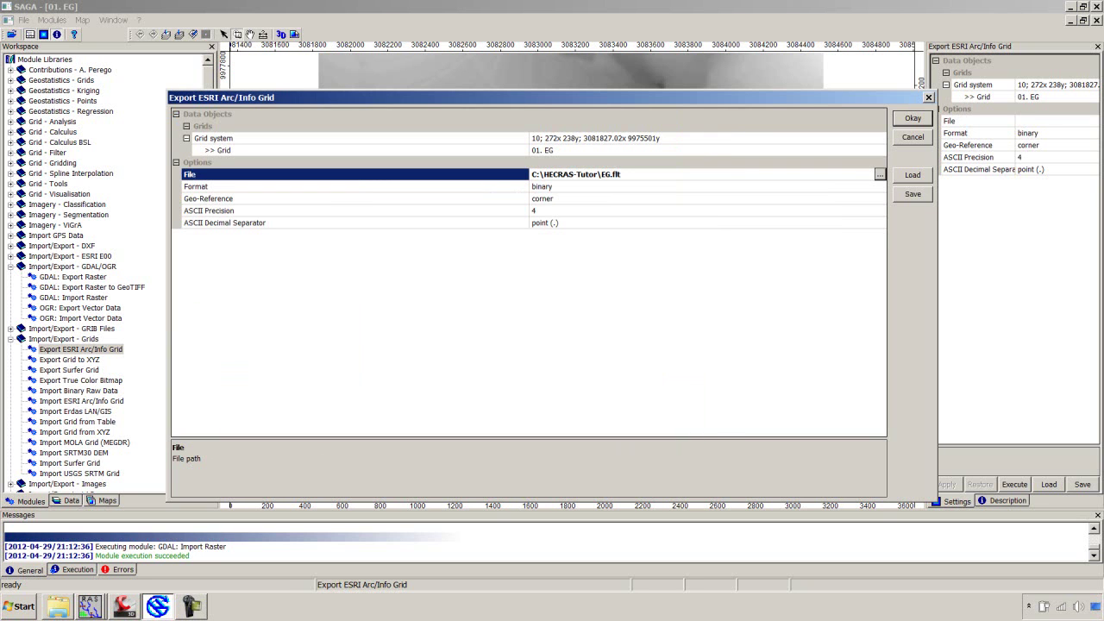
{"action": "left_click", "coordinate": [912, 118]}
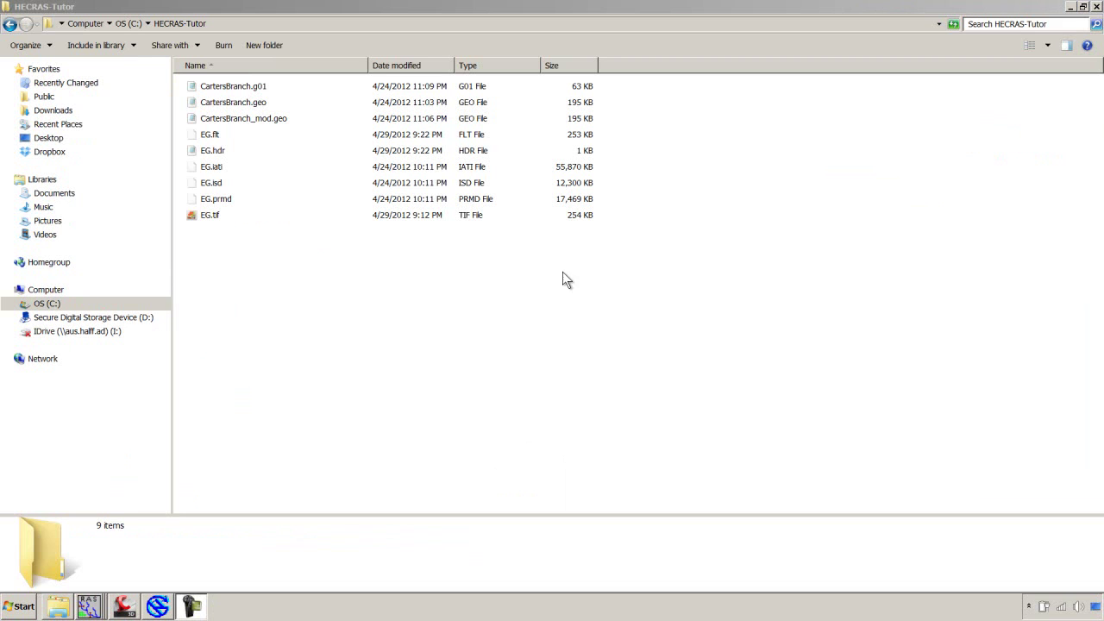
- Open EG.hdr in Notepad and rewrite its first two labels as lowercase ncols and nrows, spacing the values into an aligned column
{"action": "double_click", "coordinate": [215, 152]}
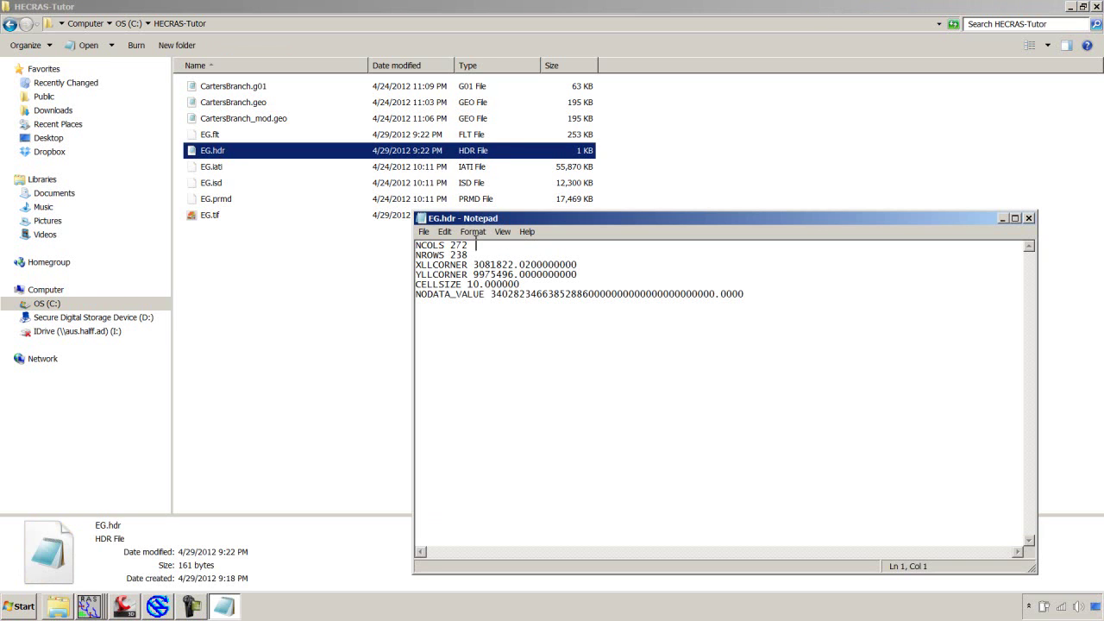
{"action": "left_click_drag", "start_coordinate": [451, 245], "coordinate": [385, 239]}
{"action": "type", "text": "ncols"}
{"action": "left_click_drag", "start_coordinate": [451, 253], "coordinate": [416, 256]}
{"action": "type", "text": "nrows"}
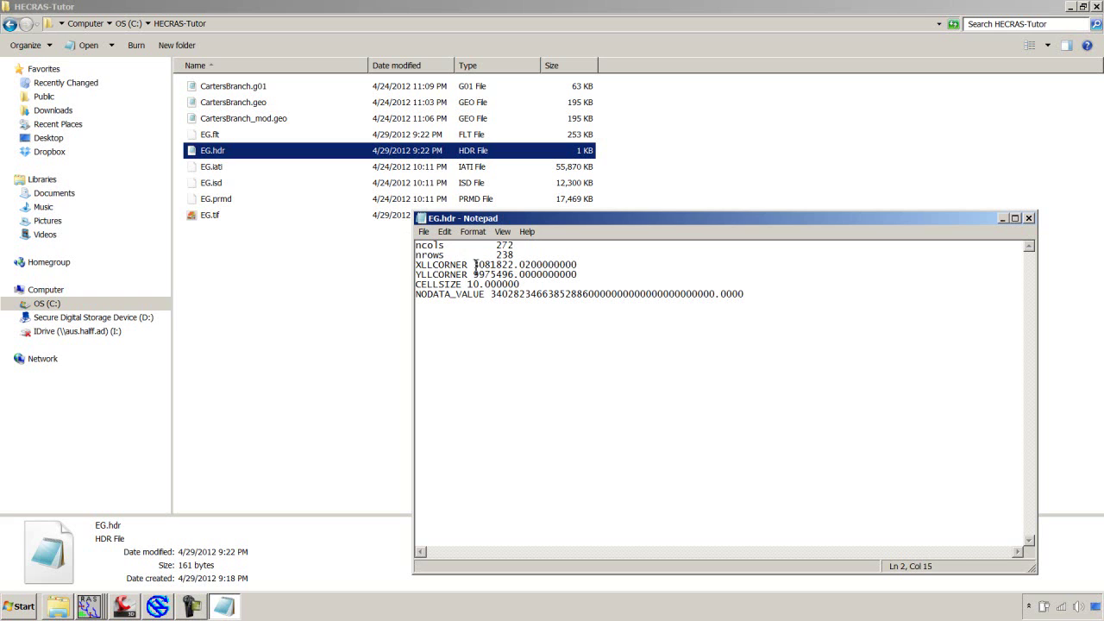
- Rewrite the next three header labels as lowercase xllcorner, yllcorner and cellsize, spacing their values into the aligned column
{"action": "left_click_drag", "start_coordinate": [475, 265], "coordinate": [415, 264]}
{"action": "type", "text": "xllcorner"}
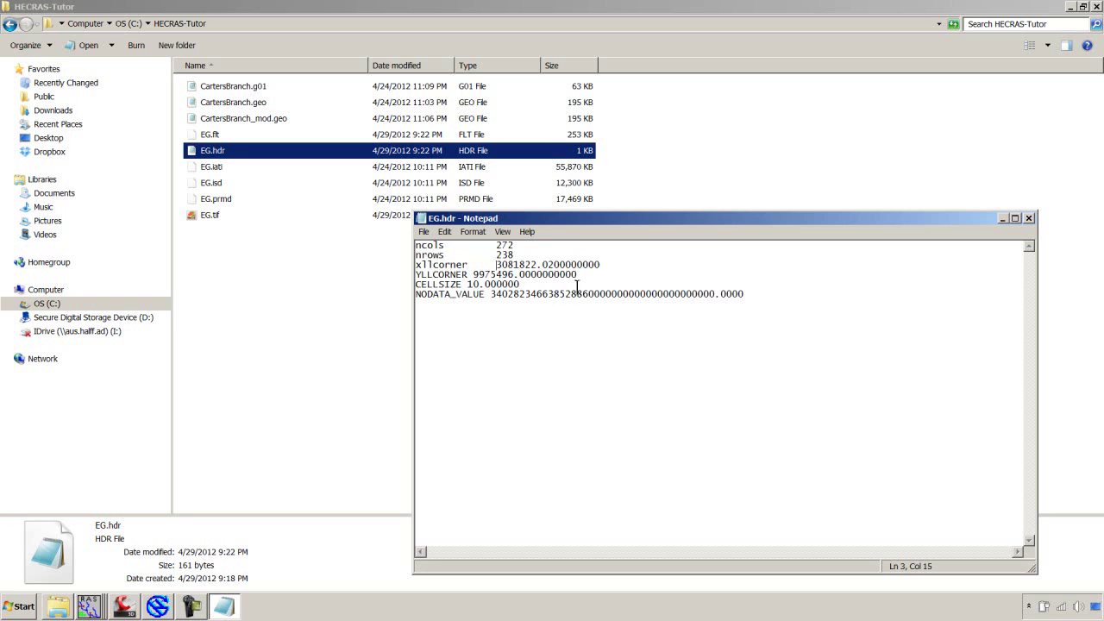
{"action": "left_click_drag", "start_coordinate": [474, 274], "coordinate": [417, 275]}
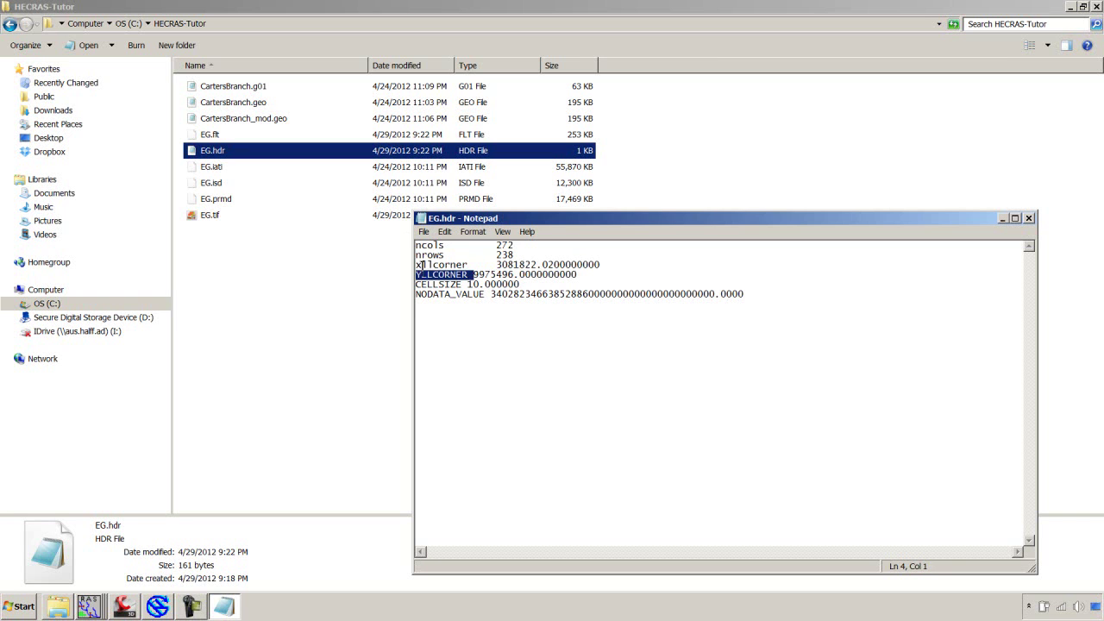
{"action": "type", "text": "yllcorner"}
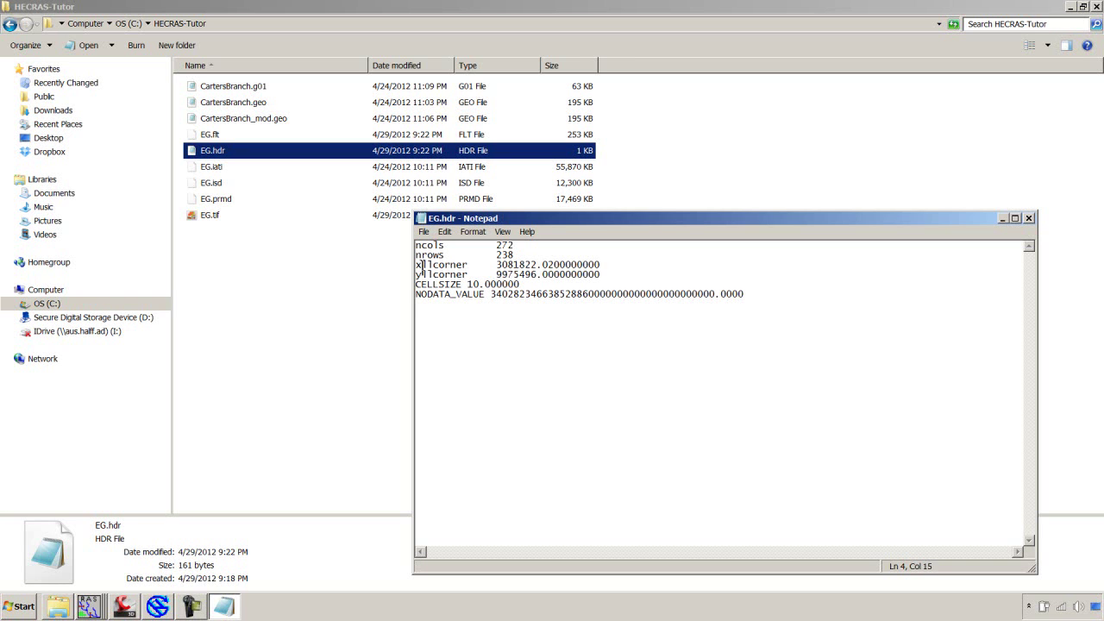
{"action": "left_click_drag", "start_coordinate": [472, 284], "coordinate": [415, 284]}
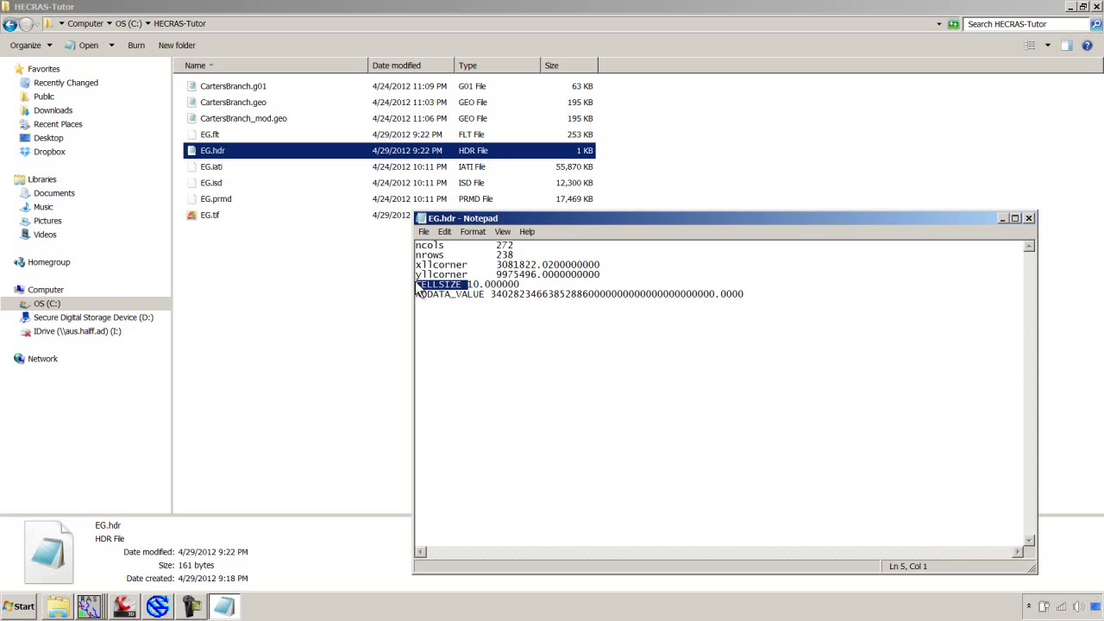
{"action": "type", "text": "cellsi"}
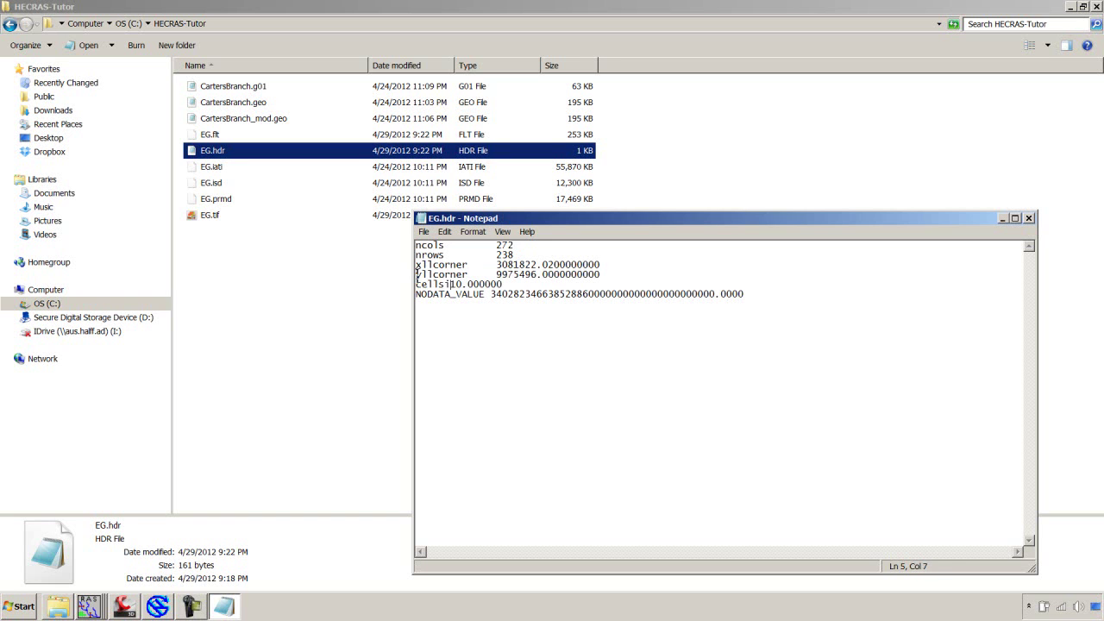
{"action": "type", "text": "ze"}
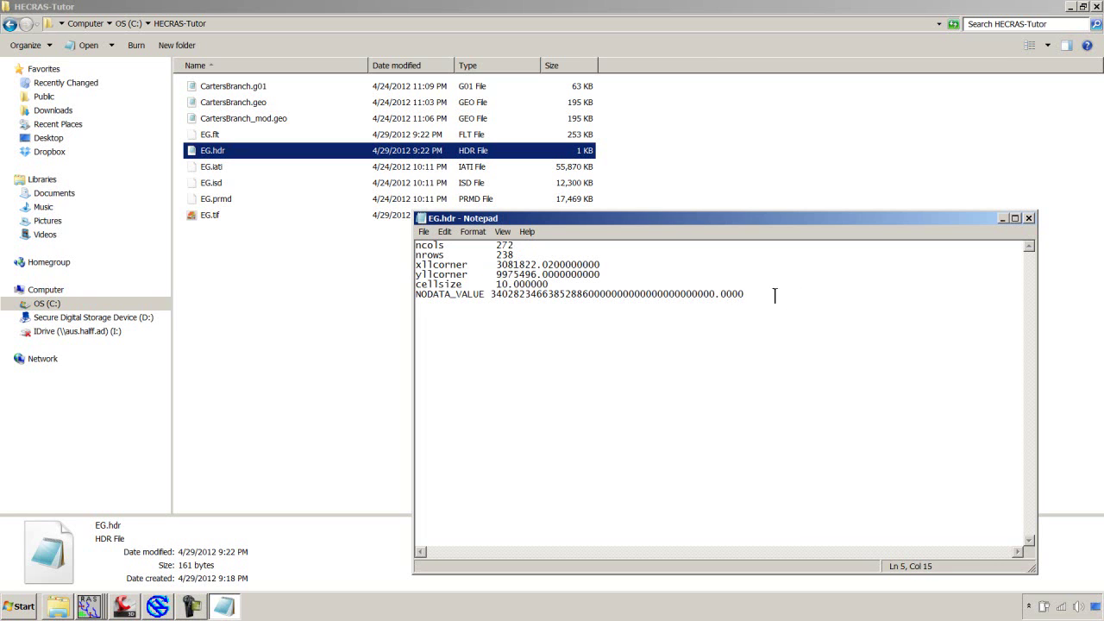
- Replace the no-data line with NODATA_value -9999 and add a byteorder line with the value LBSFIRST, ending in a line break
{"action": "left_click_drag", "start_coordinate": [774, 295], "coordinate": [398, 295]}
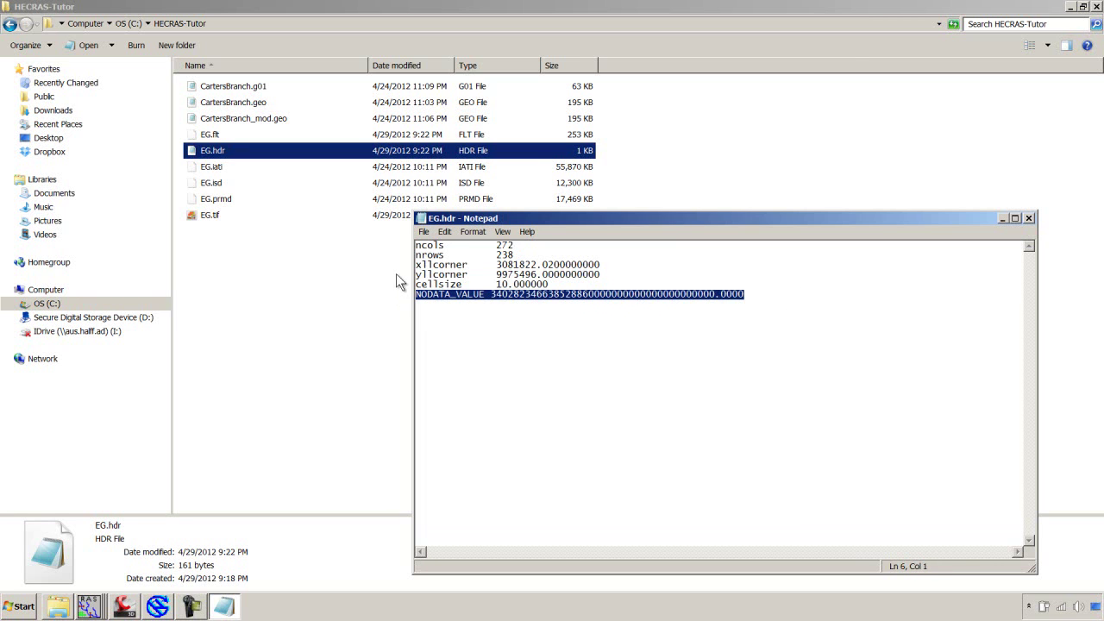
{"action": "type", "text": "NODATA"}
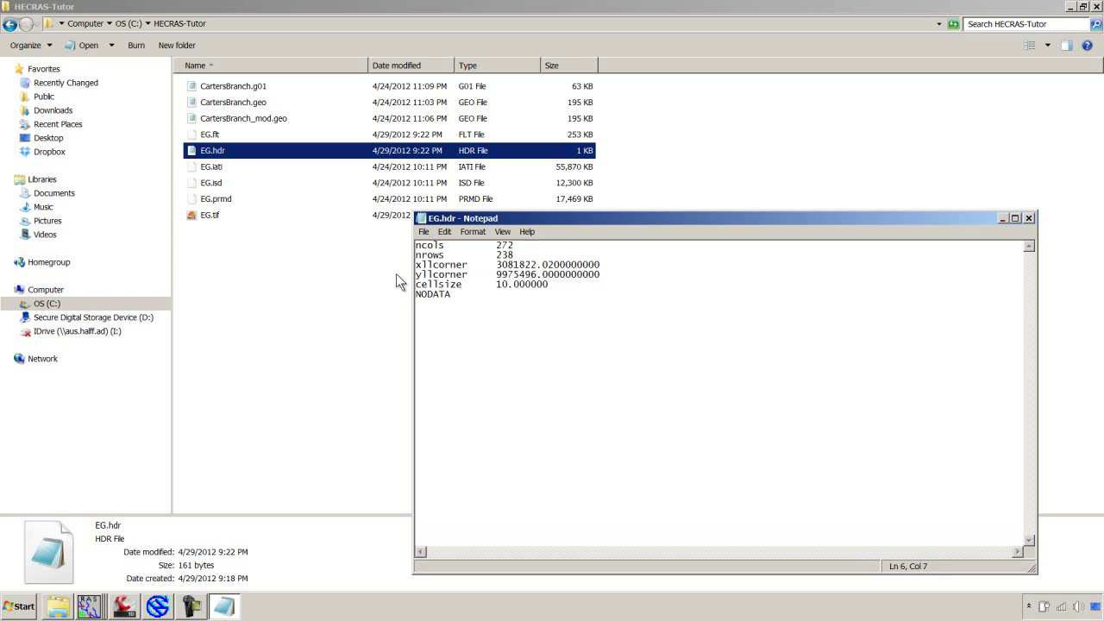
{"action": "type", "text": "_value  -9999"}
{"action": "key", "text": "Return"}
{"action": "type", "text": "byteorder     LBSFIRST"}
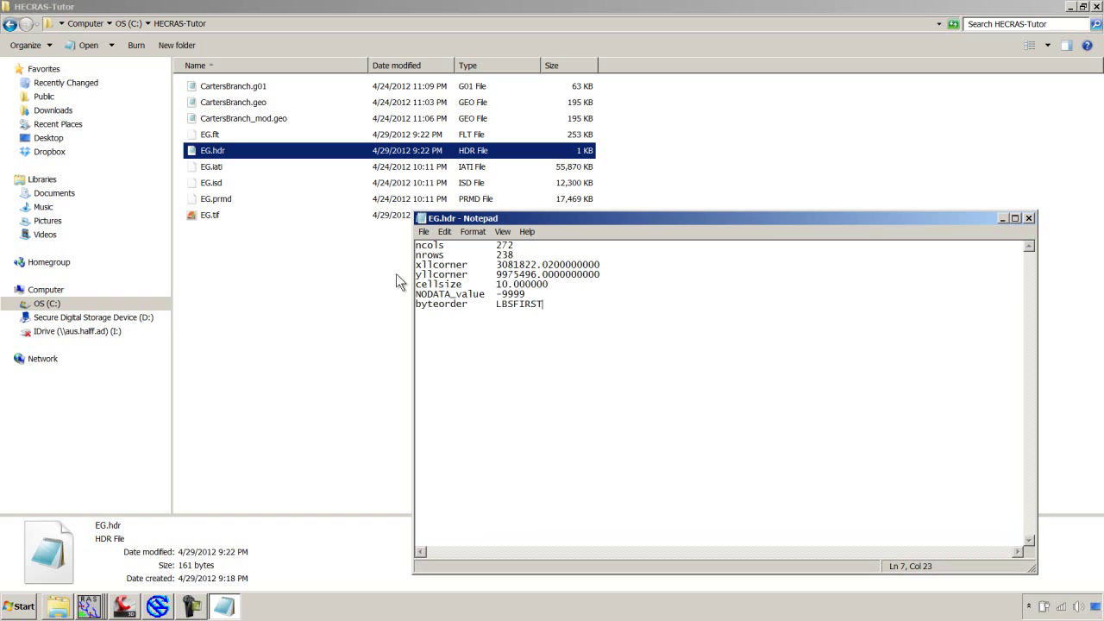
{"action": "key", "text": "Return"}
- Save the edited EG.hdr file and close it
{"action": "left_click", "coordinate": [424, 233]}
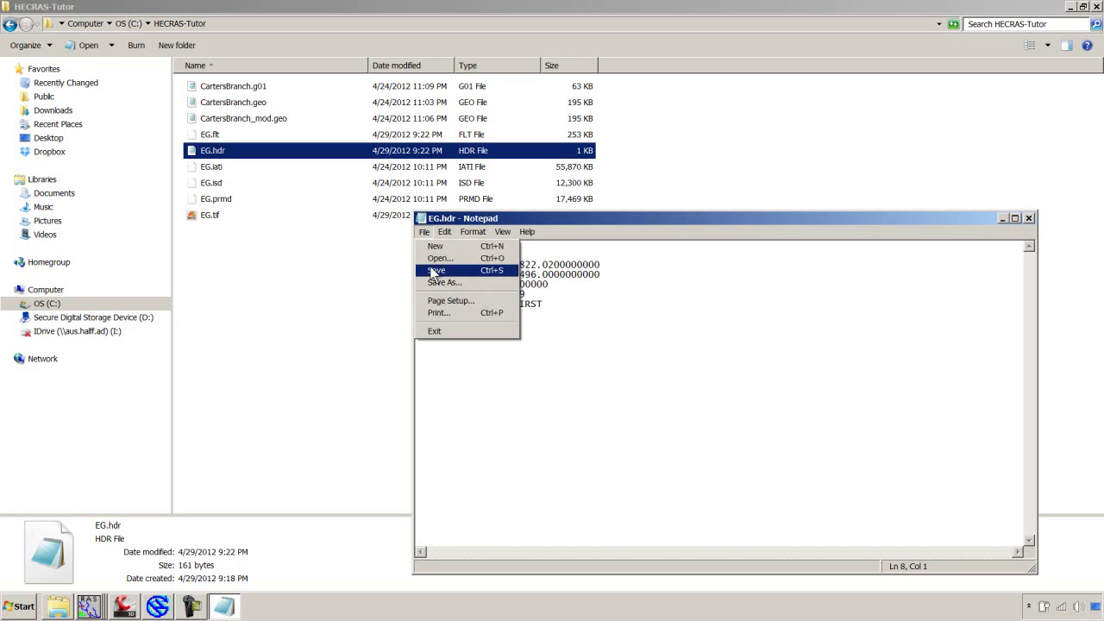
{"action": "left_click", "coordinate": [436, 269]}
{"action": "left_click", "coordinate": [1030, 217]}
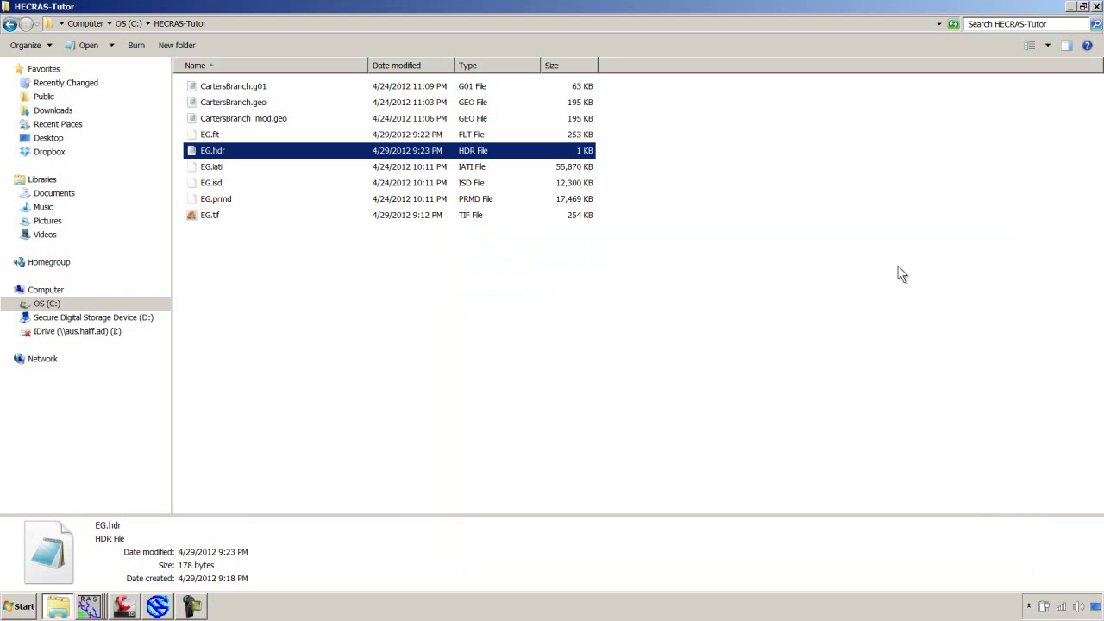
{"action": "left_click", "coordinate": [901, 272]}
- Switch to HEC-RAS, open RAS Mapper and bring up its Floodplain Mapping dialog
{"action": "left_click", "coordinate": [1072, 7]}
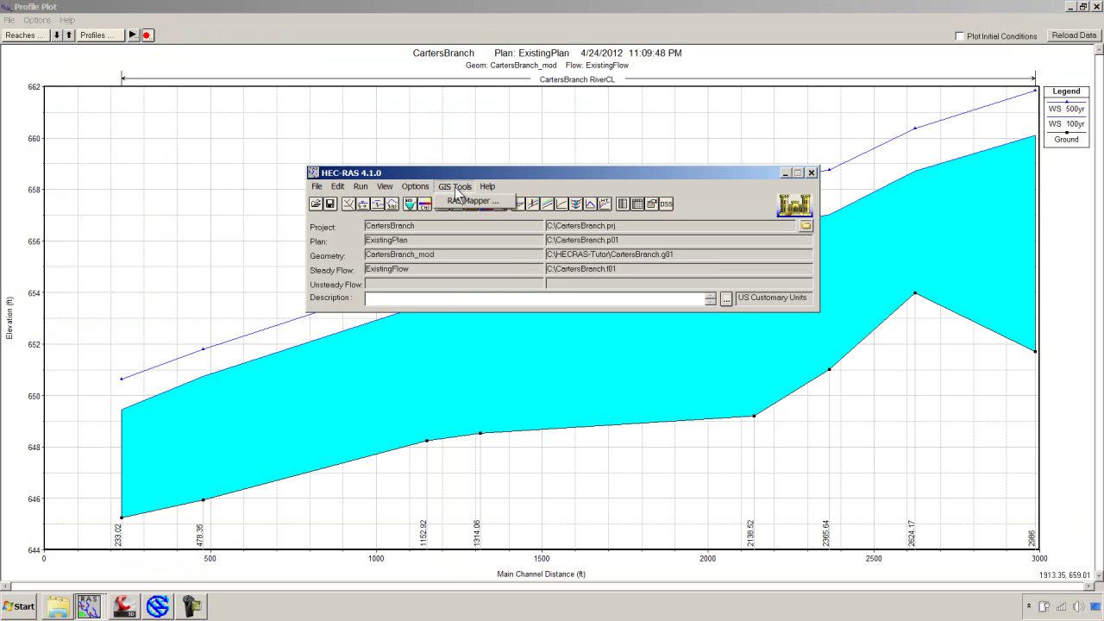
{"action": "left_click", "coordinate": [473, 204]}
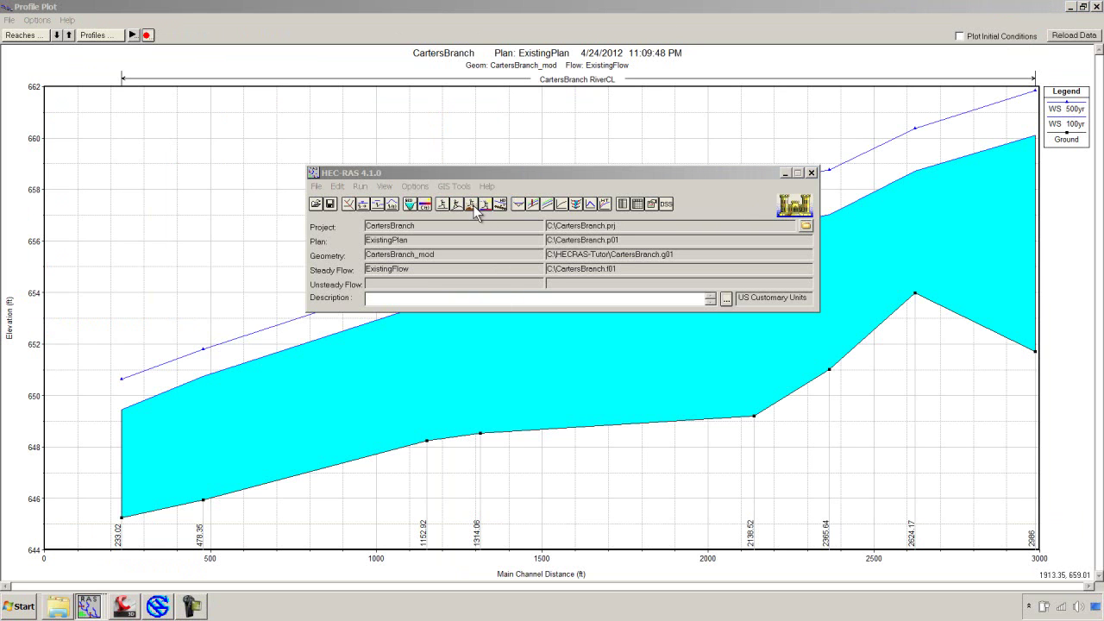
{"action": "mouse_move", "coordinate": [97, 605]}
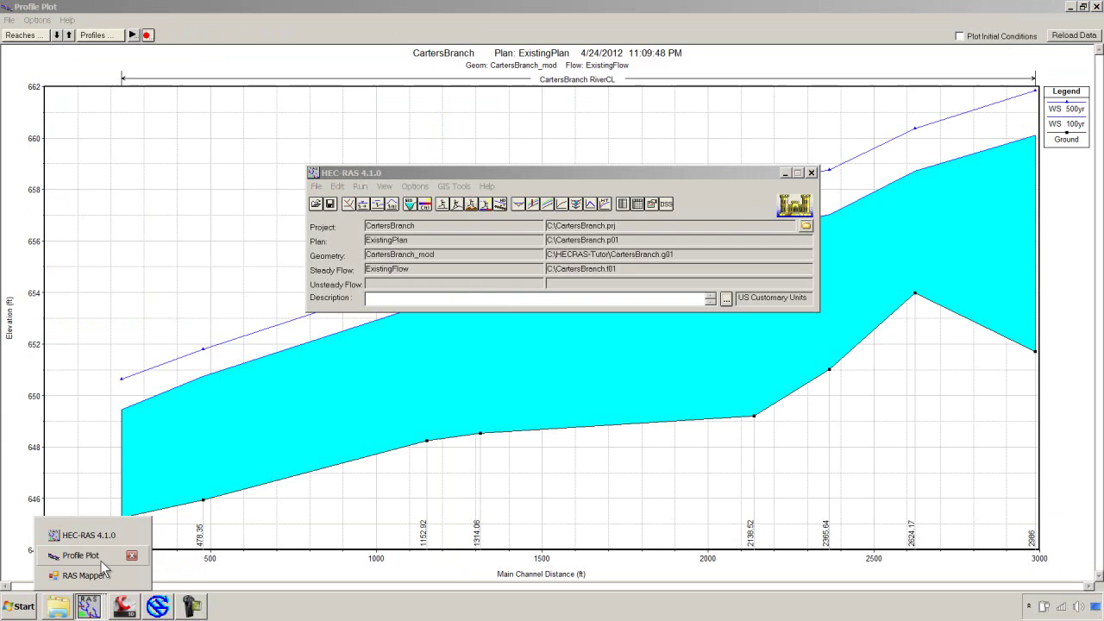
{"action": "left_click", "coordinate": [99, 575]}
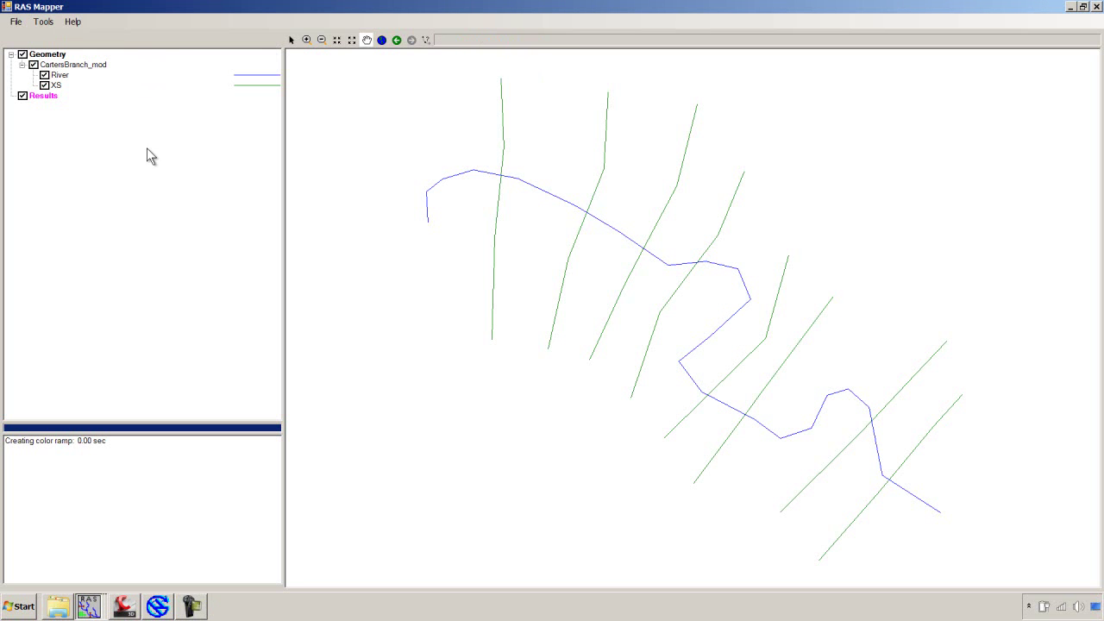
{"action": "left_click", "coordinate": [45, 22]}
{"action": "left_click", "coordinate": [67, 47]}
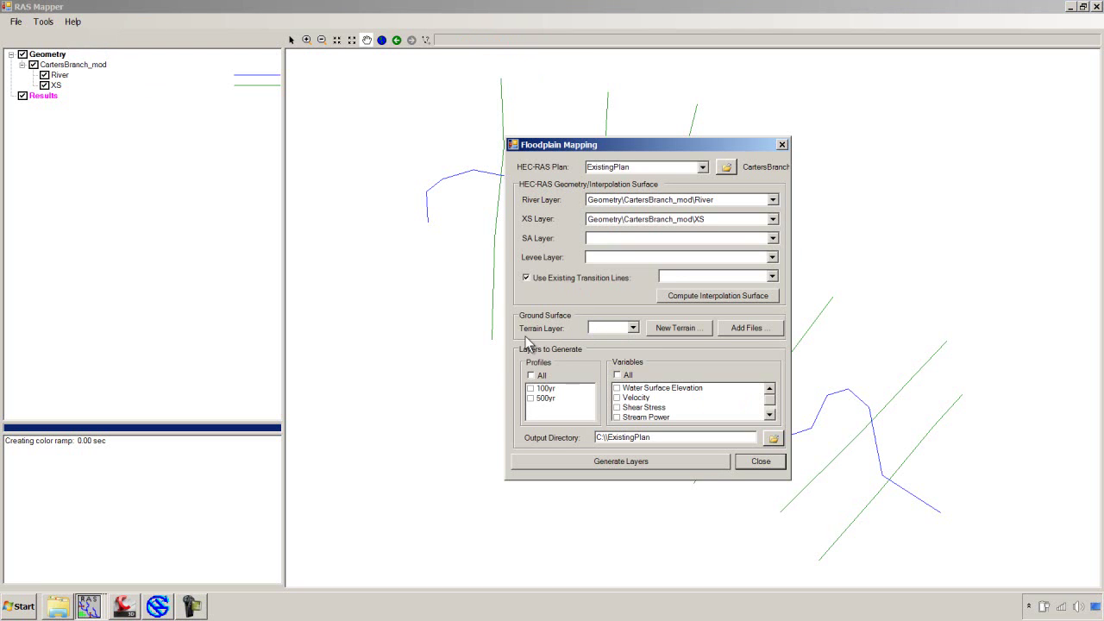
- Create a new terrain layer named EG from EG.flt in the HECRAS-Tutor folder
{"action": "left_click", "coordinate": [682, 328]}
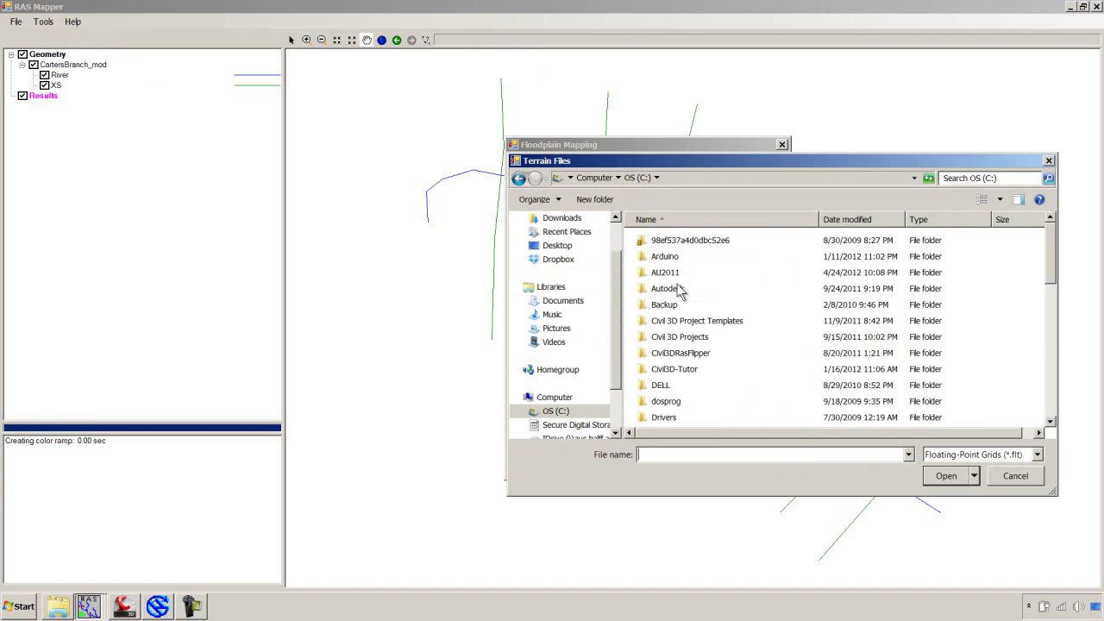
{"action": "left_click", "coordinate": [678, 290]}
{"action": "type", "text": "he"}
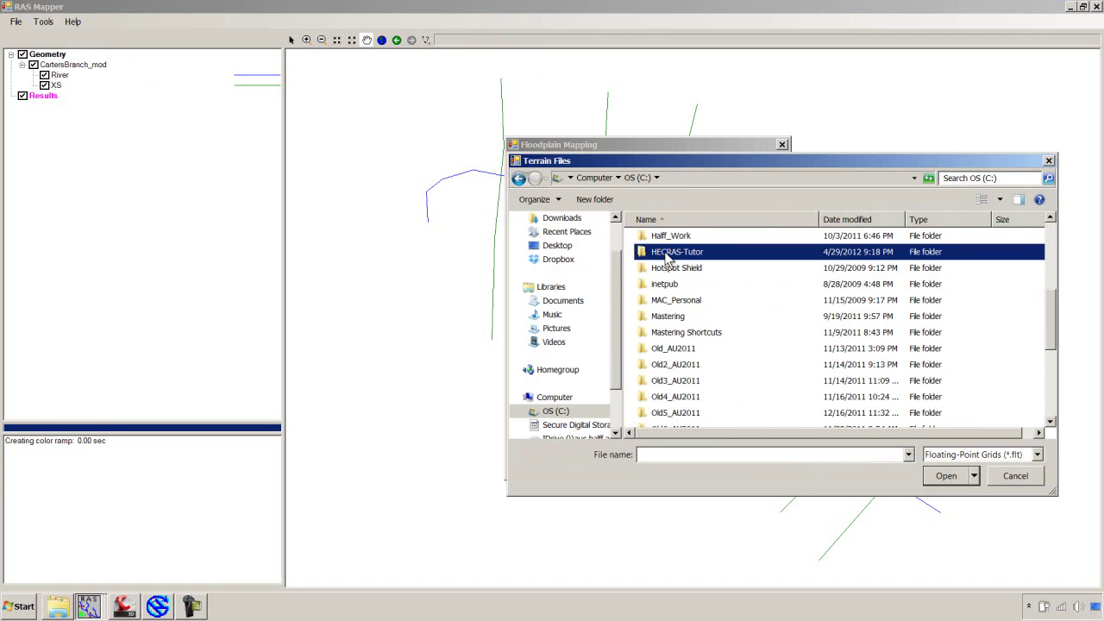
{"action": "double_click", "coordinate": [665, 253]}
{"action": "left_click", "coordinate": [661, 246]}
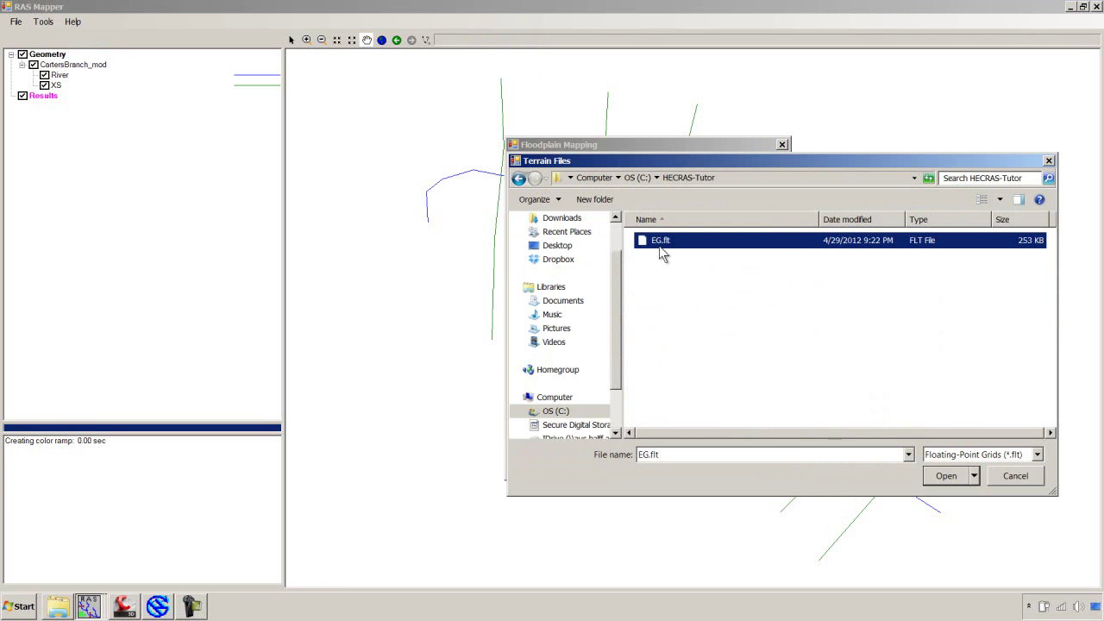
{"action": "left_click", "coordinate": [946, 476]}
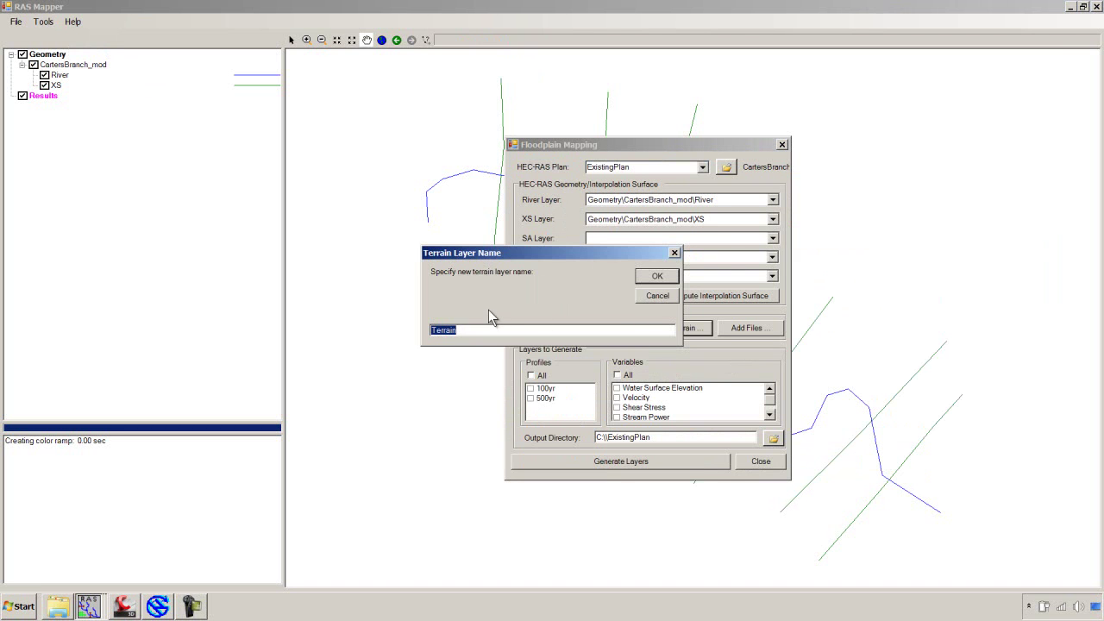
{"action": "type", "text": "EG"}
{"action": "left_click", "coordinate": [660, 278]}
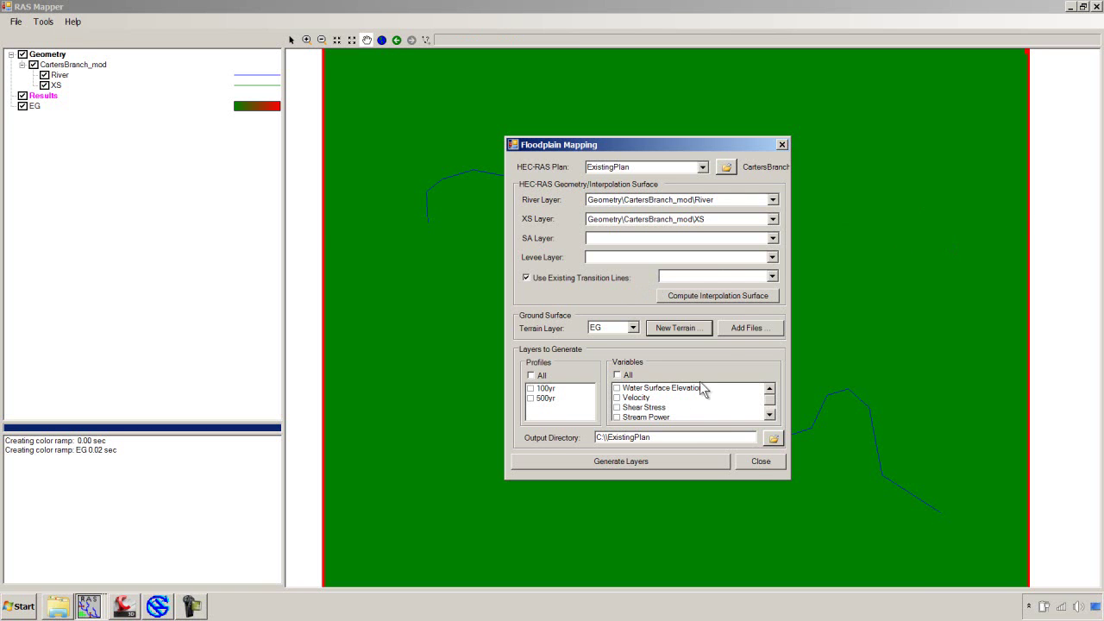
- Select all profiles and the Water Surface Elevation variable, and set the output directory to C:\HECRAS-Tutor
{"action": "left_click", "coordinate": [531, 375]}
{"action": "left_click", "coordinate": [617, 388]}
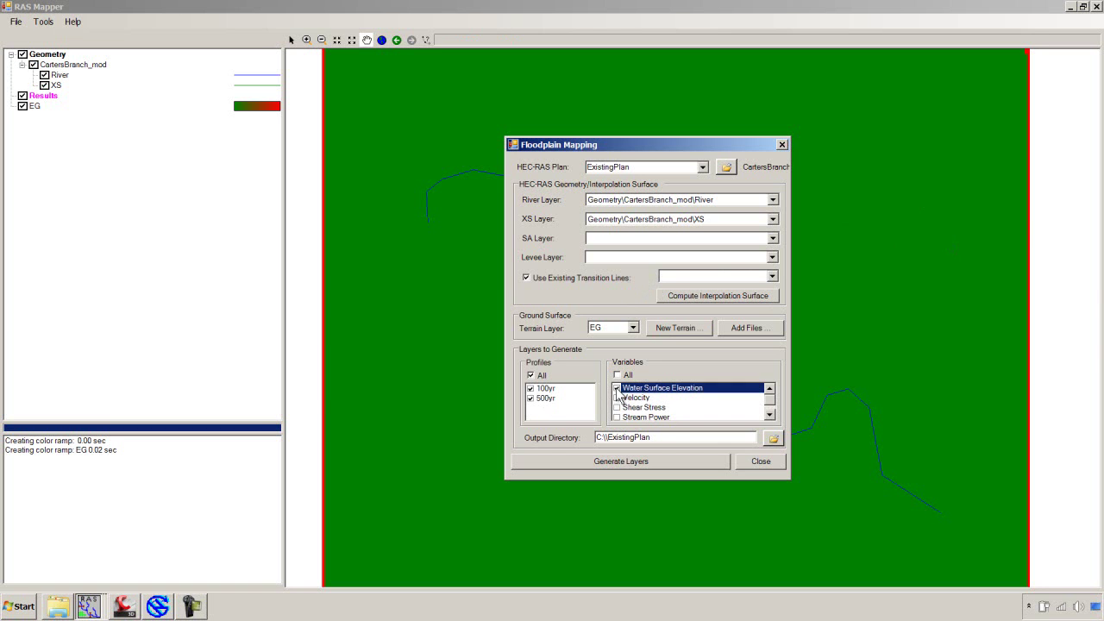
{"action": "left_click", "coordinate": [773, 438]}
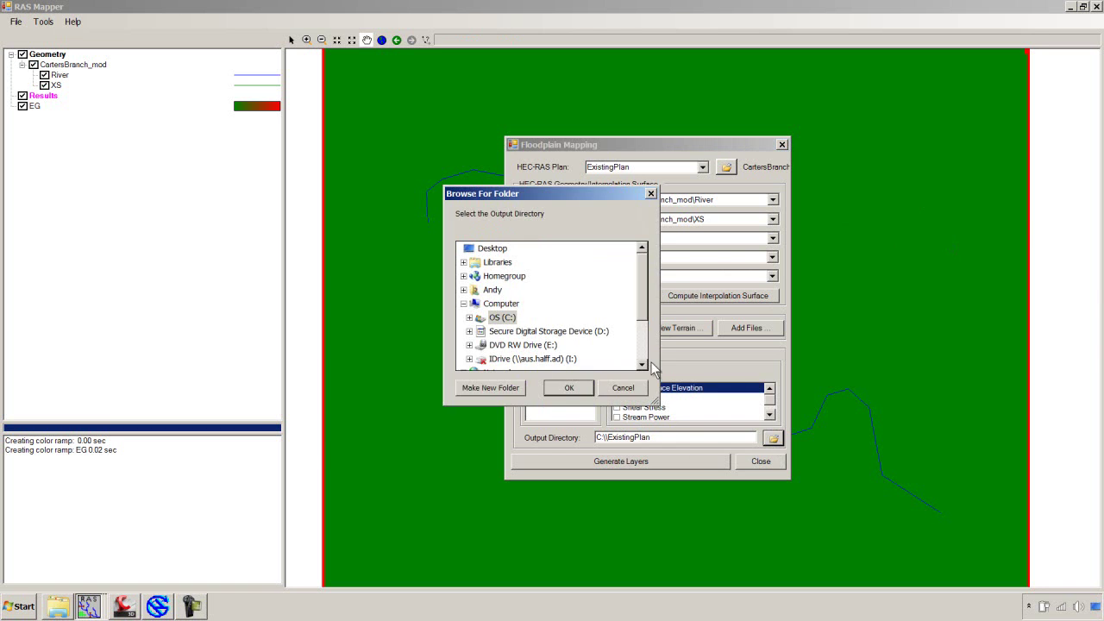
{"action": "double_click", "coordinate": [505, 318]}
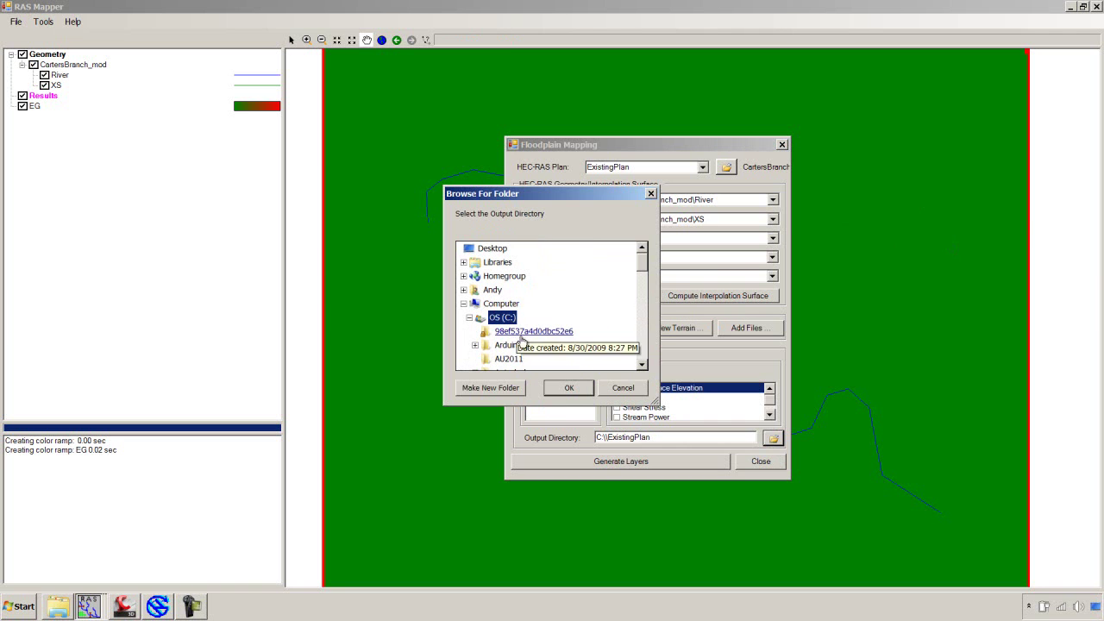
{"action": "scroll", "coordinate": [642, 280], "scroll_direction": "down", "scroll_amount": 2}
{"action": "scroll", "coordinate": [640, 276], "scroll_direction": "down", "scroll_amount": 3}
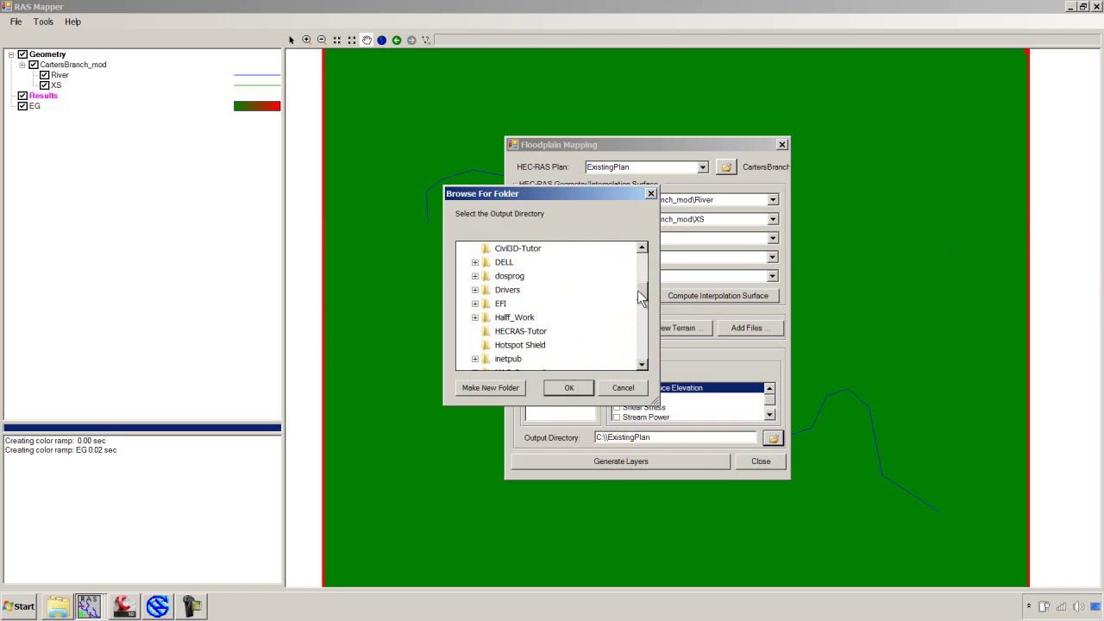
{"action": "left_click", "coordinate": [526, 318]}
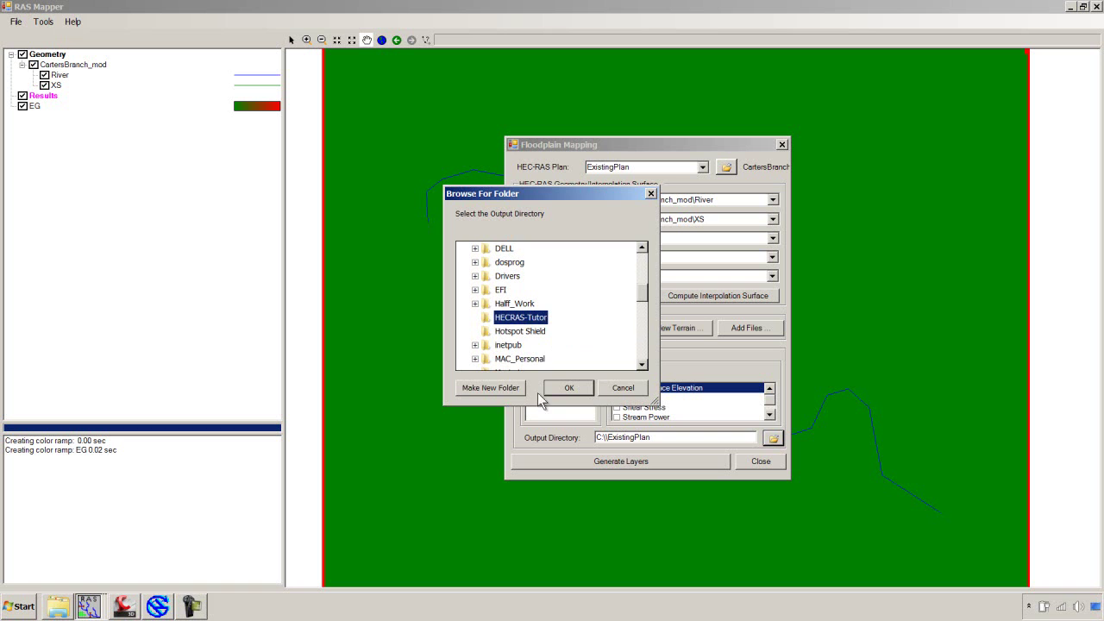
{"action": "left_click", "coordinate": [572, 389]}
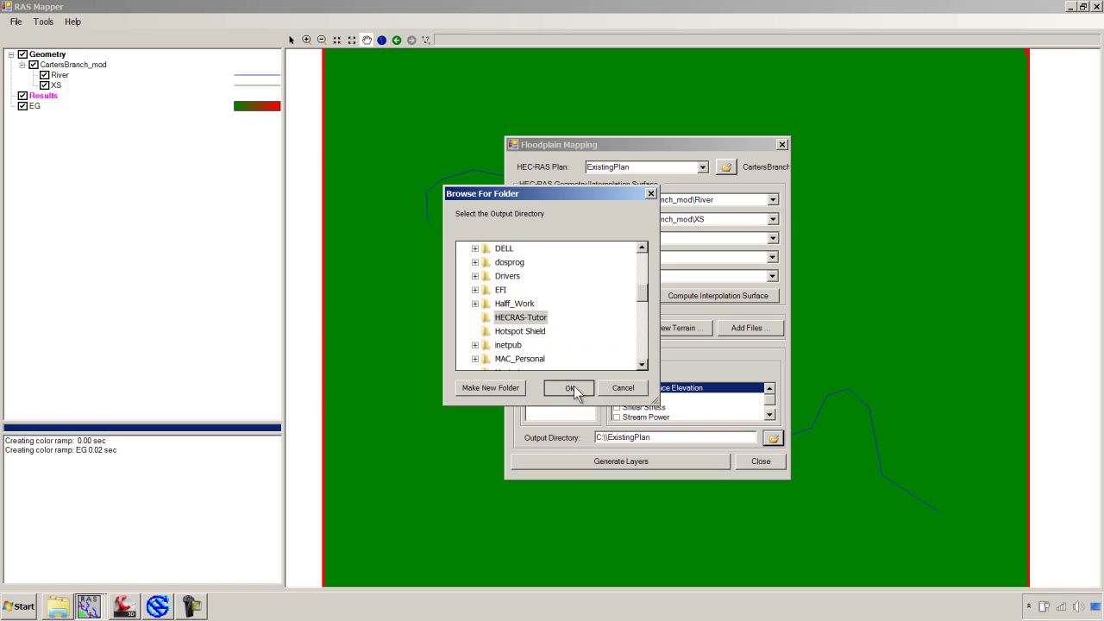
- Generate the floodplain layers and close the Floodplain Mapping dialog
{"action": "left_click", "coordinate": [703, 466]}
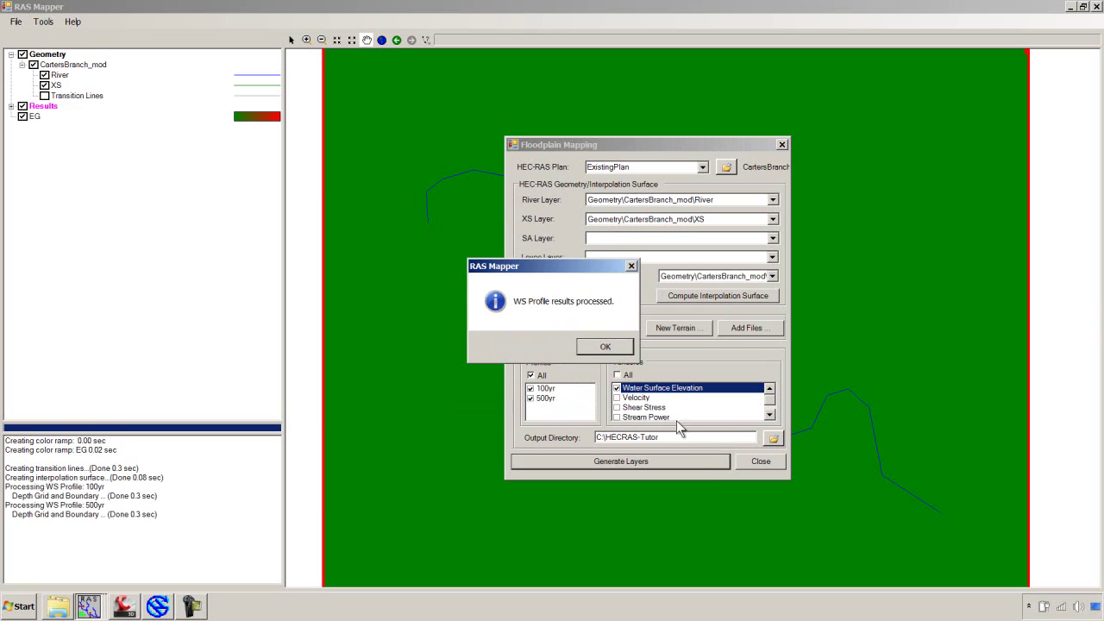
{"action": "left_click", "coordinate": [605, 348]}
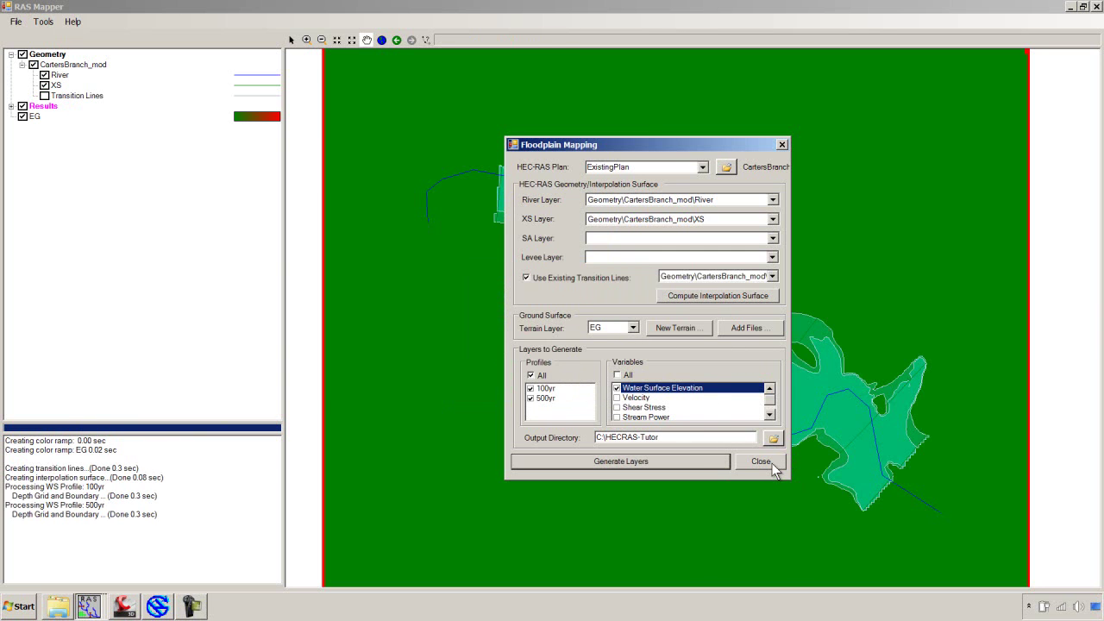
{"action": "left_click", "coordinate": [772, 463]}
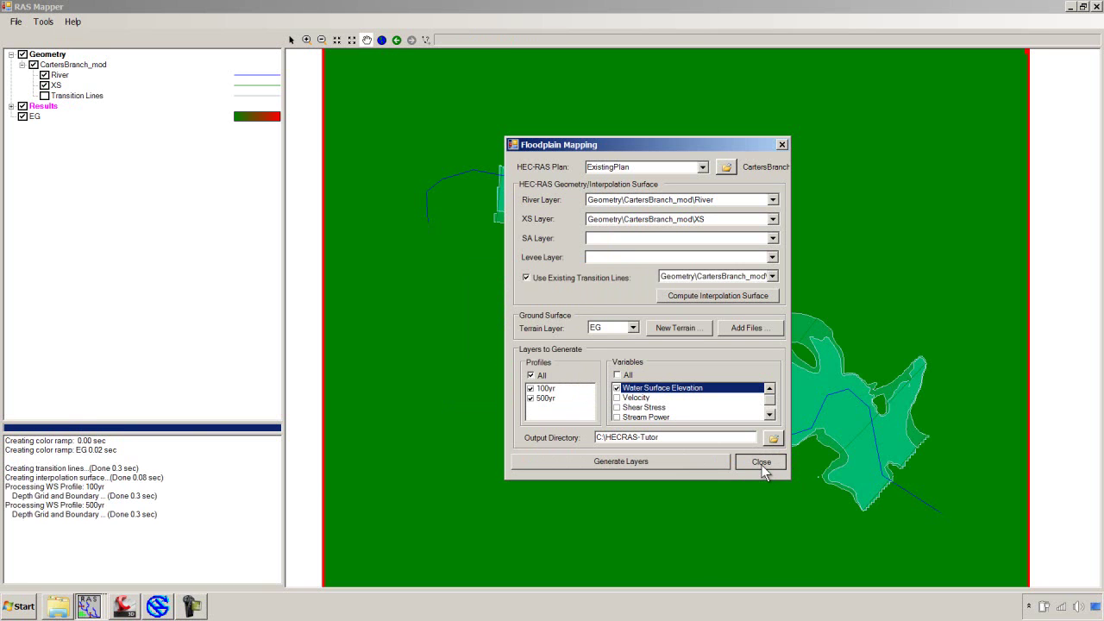
{"action": "left_click", "coordinate": [761, 463]}
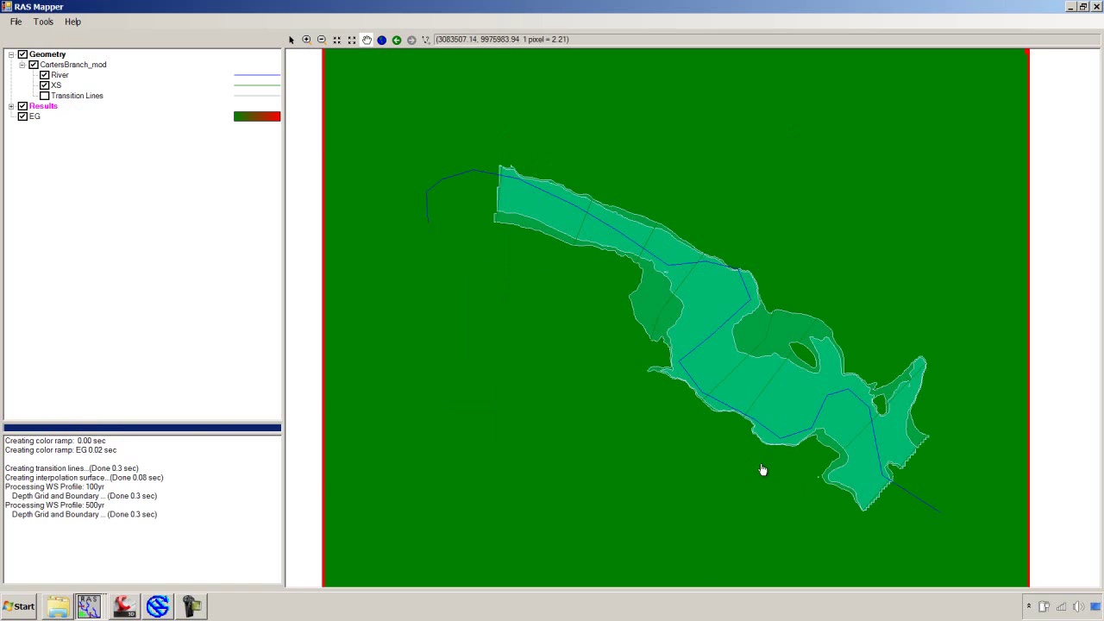
- Switch to Civil 3D, start the MAPIMPORT command and browse to the C:\HECRAS-Tutor folder
{"action": "left_click", "coordinate": [125, 606]}
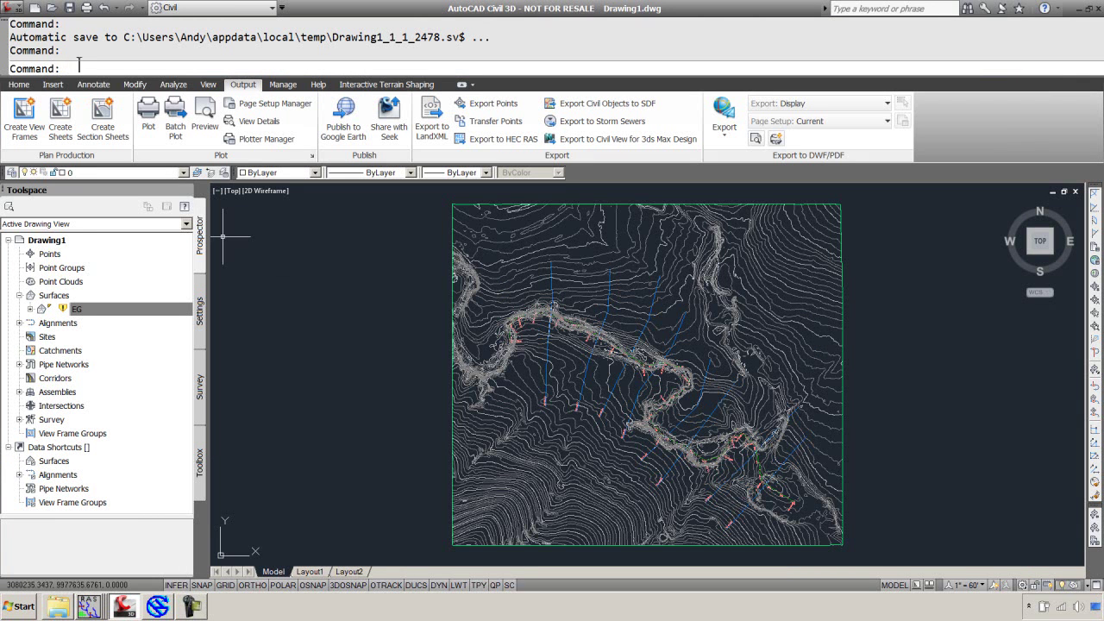
{"action": "type", "text": "mapimport"}
{"action": "key", "text": "Return"}
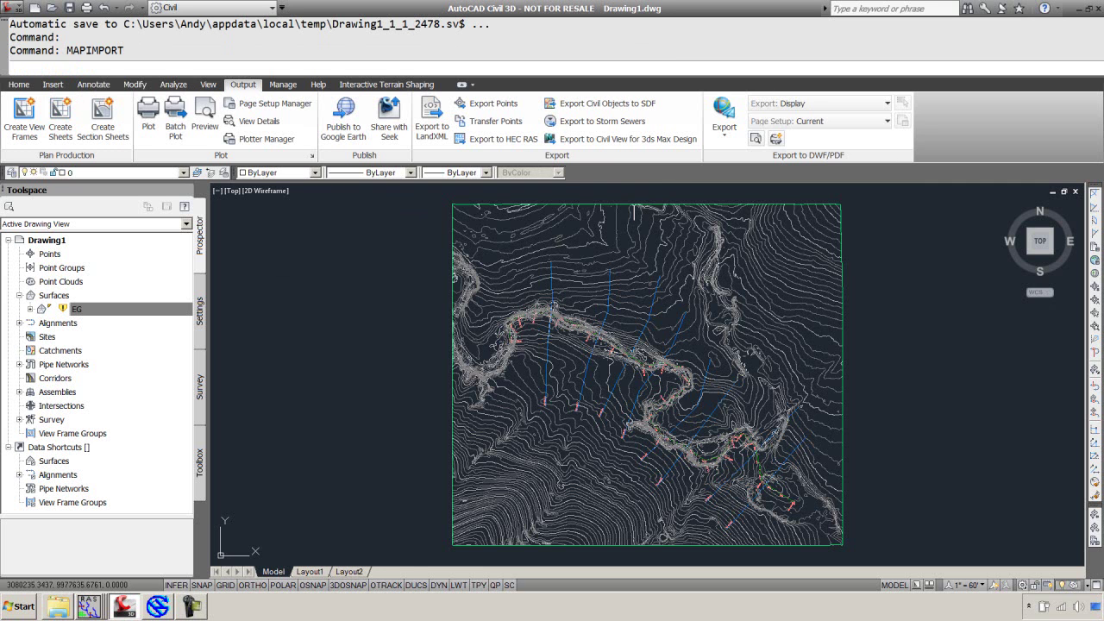
{"action": "left_click", "coordinate": [572, 175]}
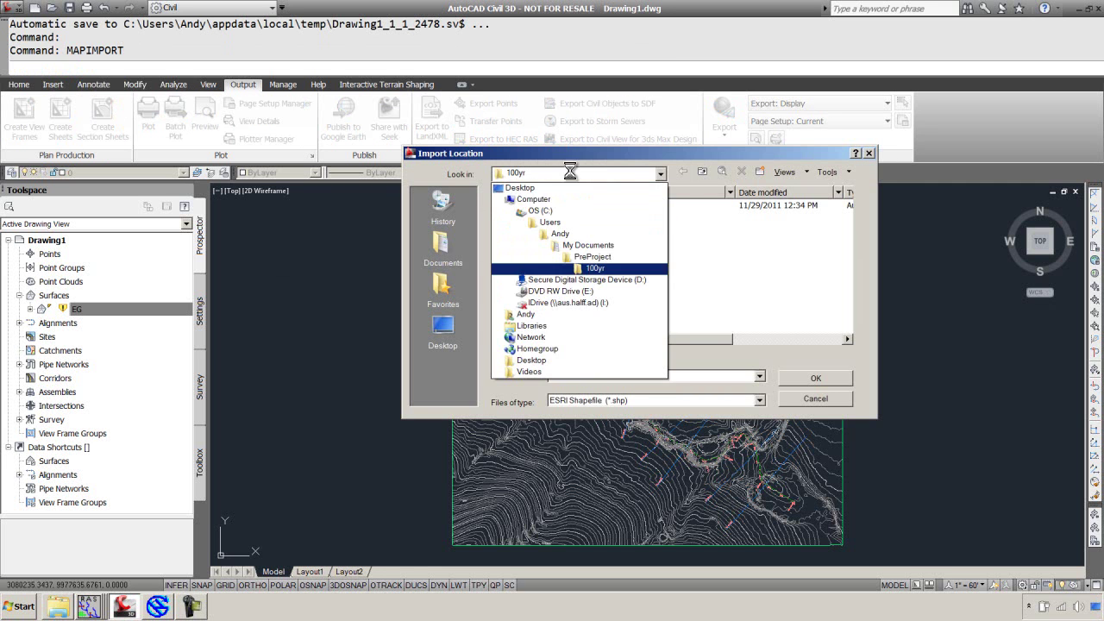
{"action": "left_click", "coordinate": [583, 211]}
{"action": "left_click", "coordinate": [527, 269]}
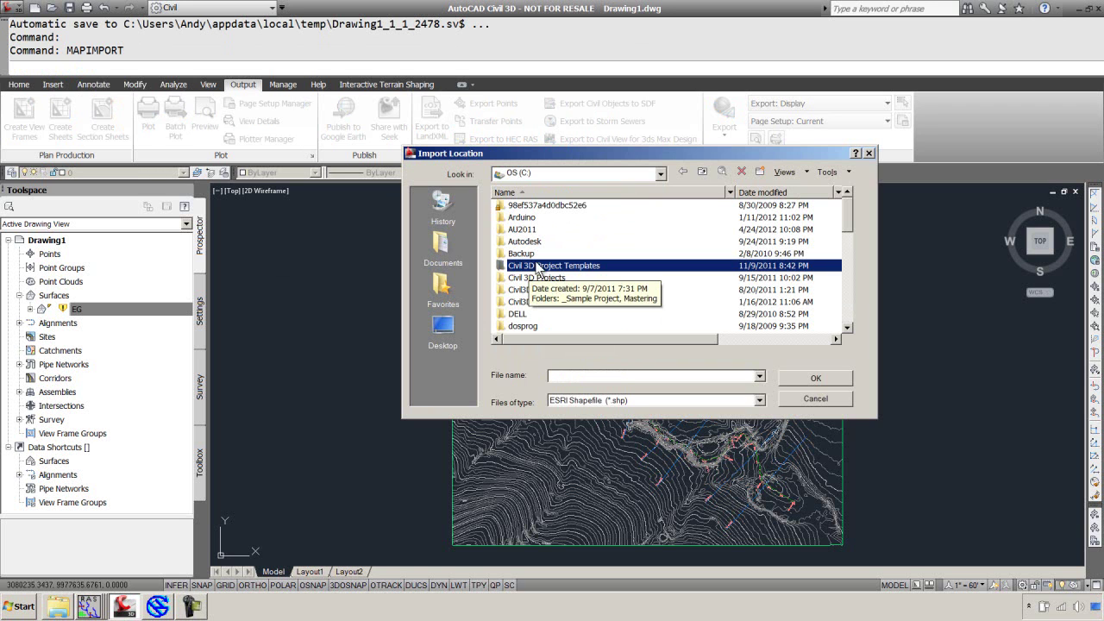
{"action": "double_click", "coordinate": [535, 267]}
{"action": "double_click", "coordinate": [531, 217]}
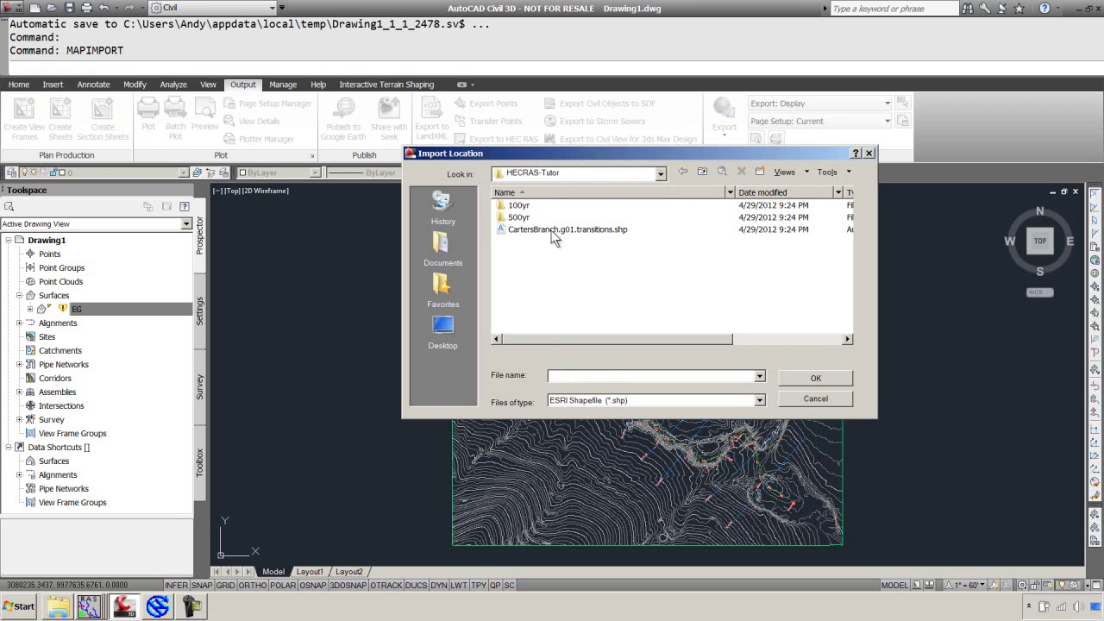
- Import floodmap.shp from the 100yr folder, bringing the polygons in as closed polylines
{"action": "left_click", "coordinate": [520, 207]}
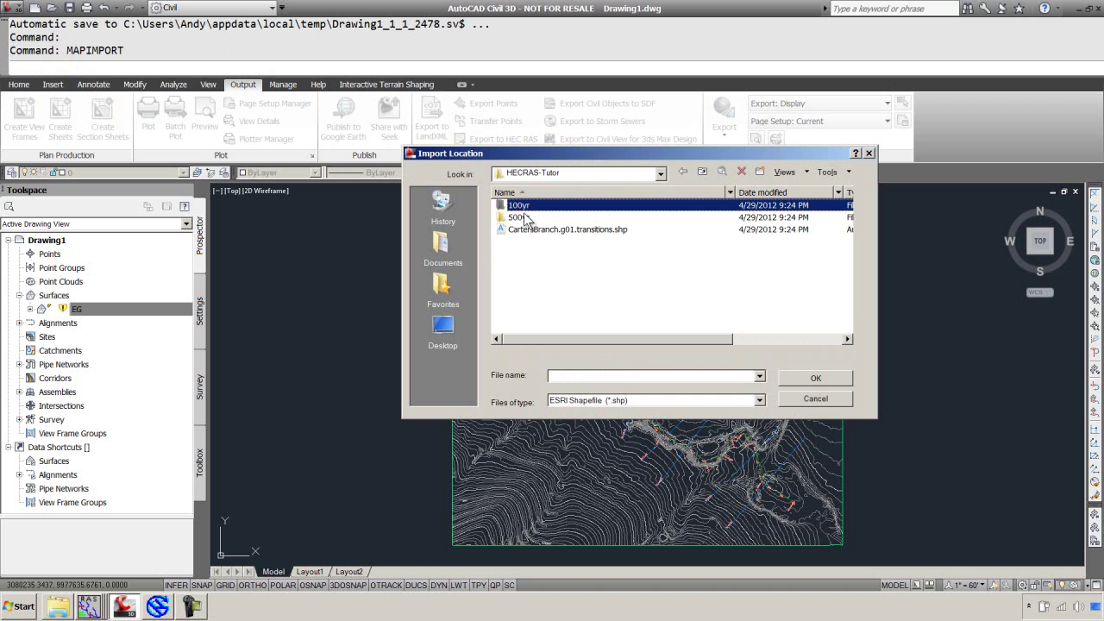
{"action": "left_click", "coordinate": [522, 216]}
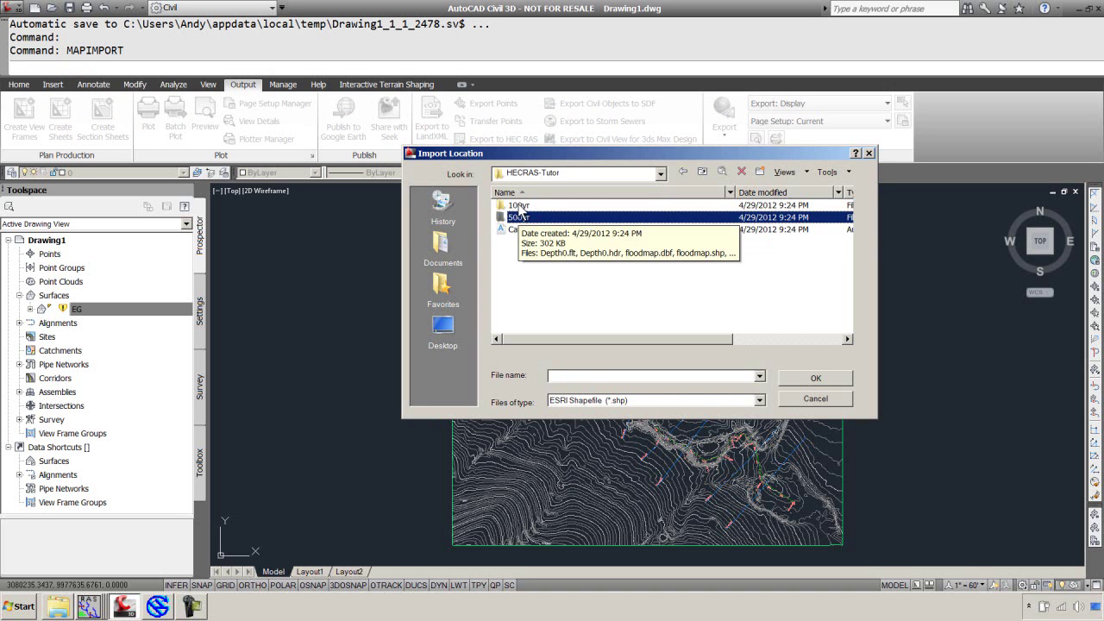
{"action": "double_click", "coordinate": [518, 205]}
{"action": "left_click", "coordinate": [531, 205]}
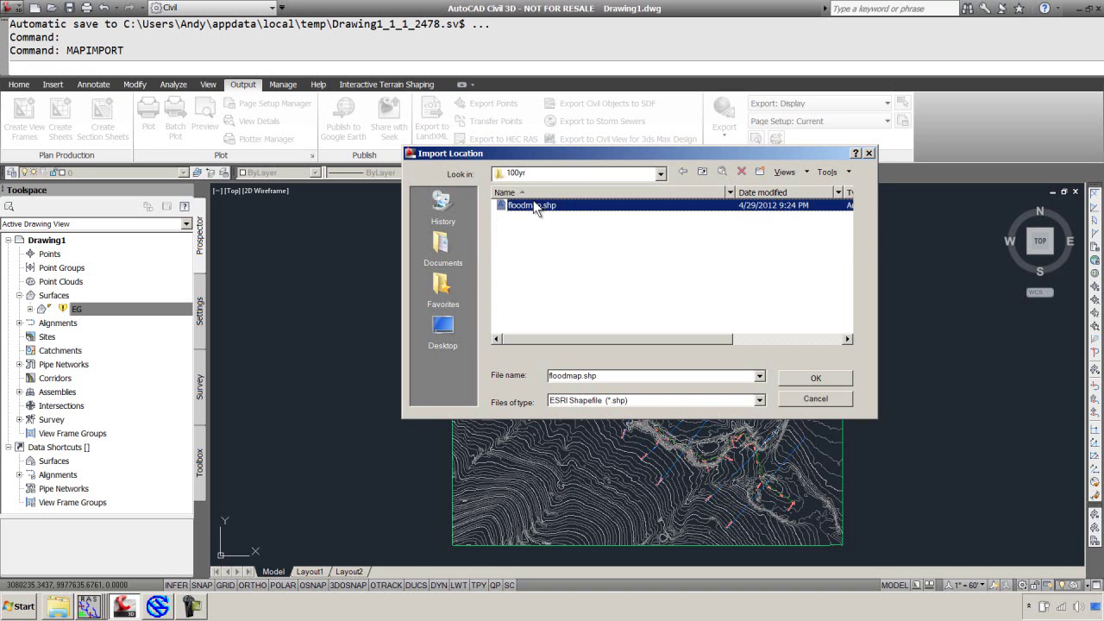
{"action": "left_click", "coordinate": [828, 376]}
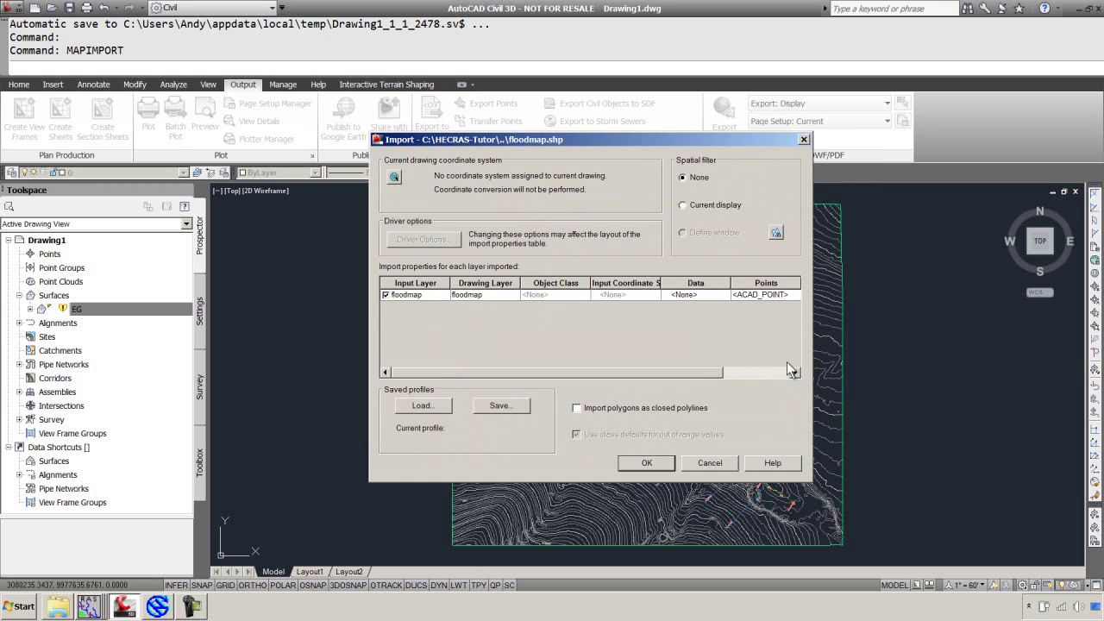
{"action": "left_click", "coordinate": [578, 408]}
{"action": "left_click", "coordinate": [653, 464]}
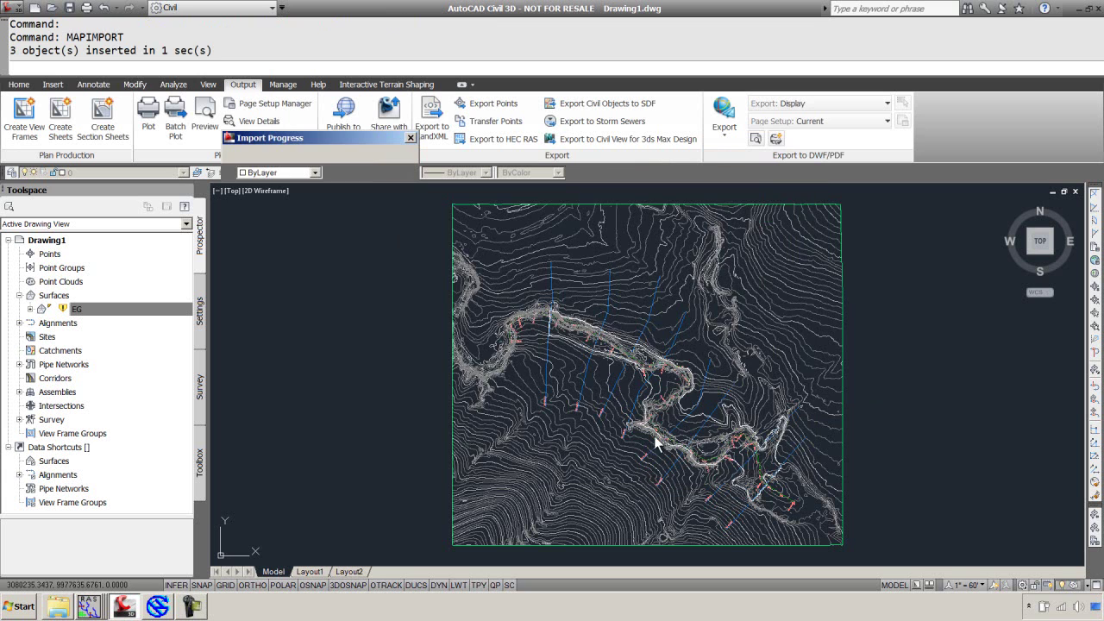
- Set the width of the imported 100-year floodplain boundary polyline to 5 for all segments with PEDIT
{"action": "scroll", "coordinate": [728, 437], "scroll_direction": "up", "scroll_amount": 5}
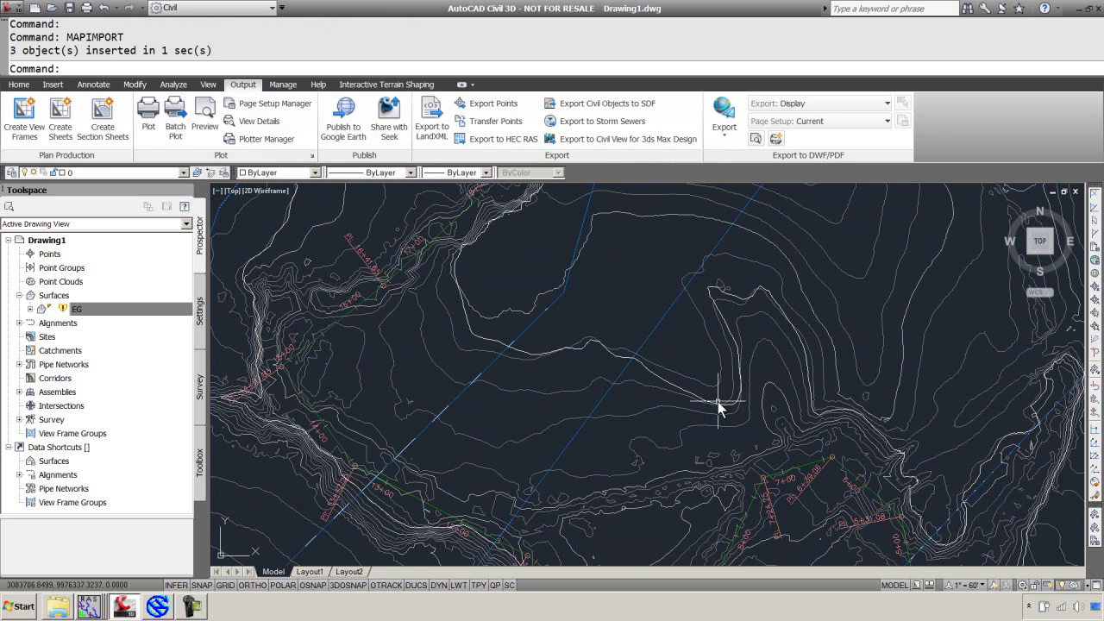
{"action": "type", "text": "pe"}
{"action": "key", "text": "Return"}
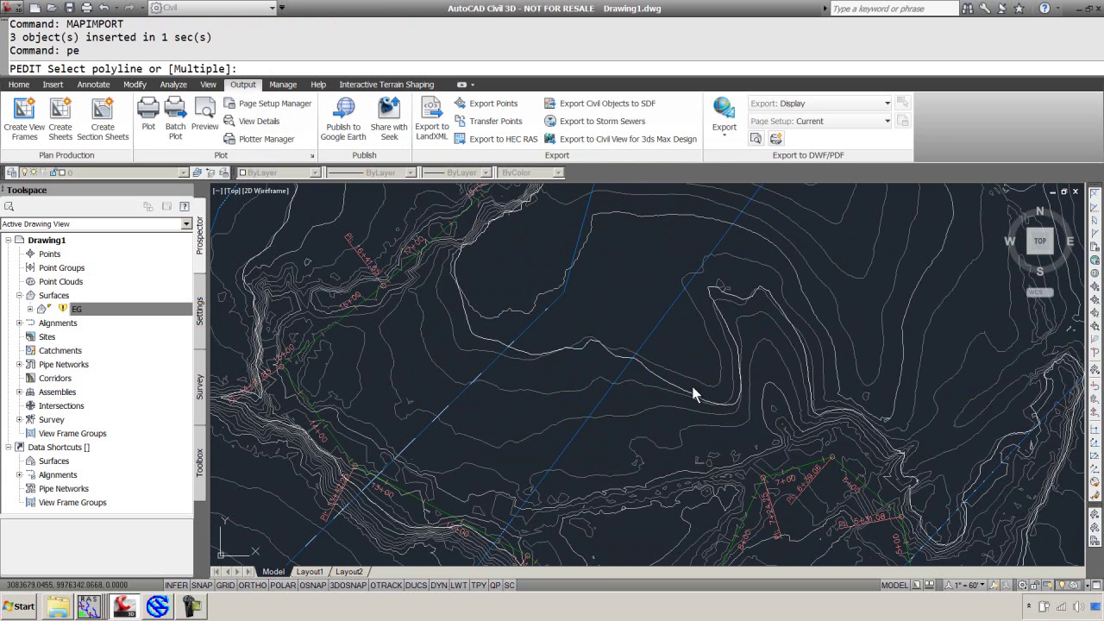
{"action": "left_click", "coordinate": [653, 376]}
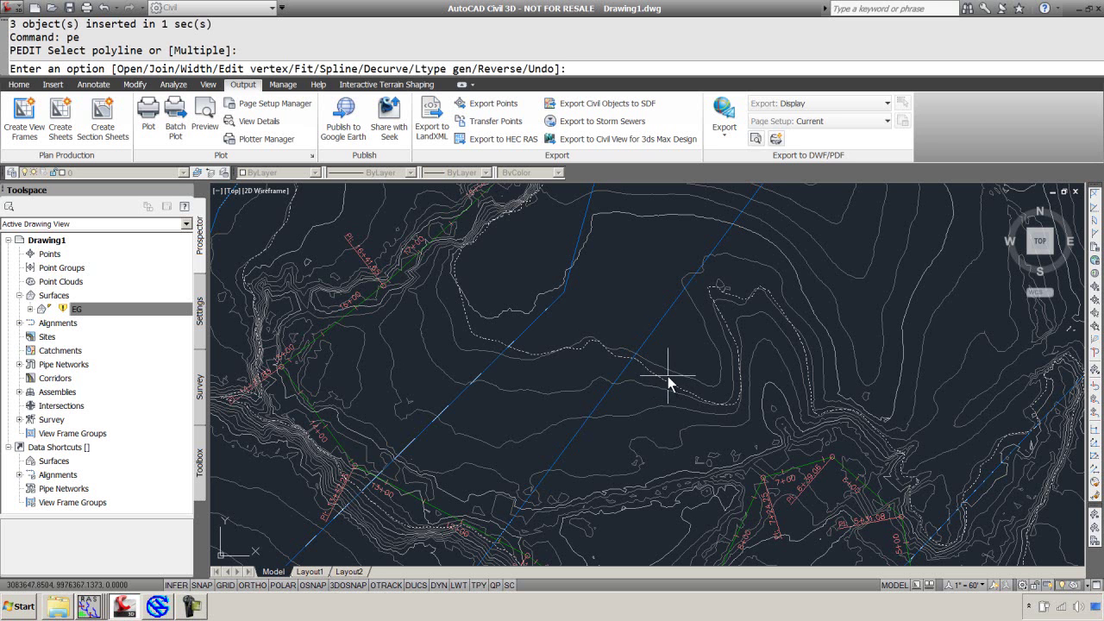
{"action": "type", "text": "w"}
{"action": "key", "text": "Return"}
{"action": "type", "text": "5"}
{"action": "key", "text": "Return"}
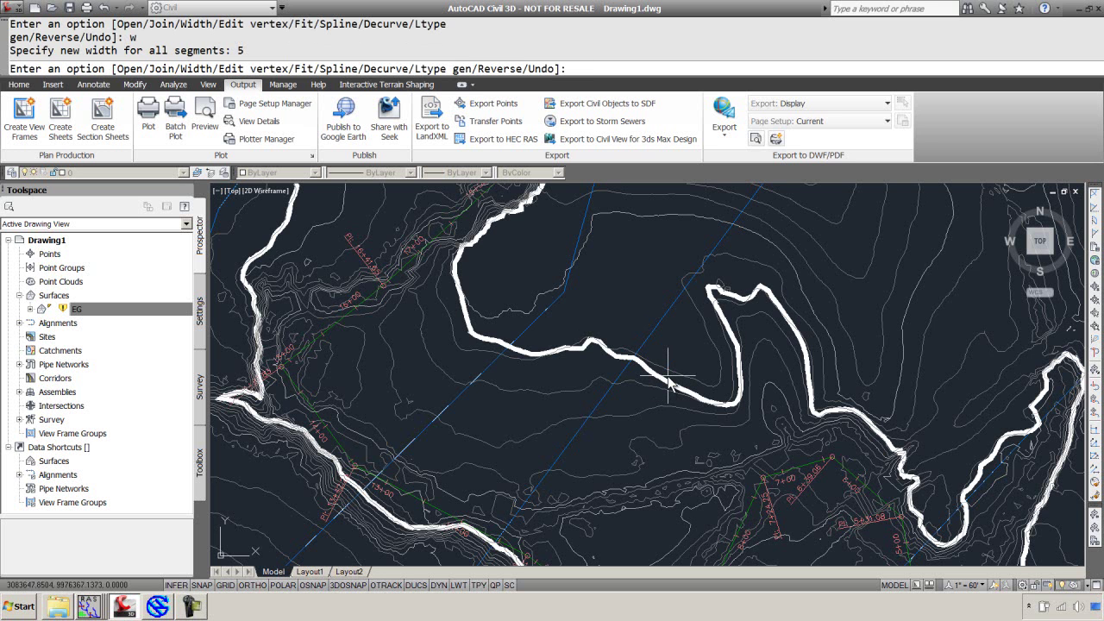
{"action": "scroll", "coordinate": [669, 366], "scroll_direction": "down", "scroll_amount": 4}
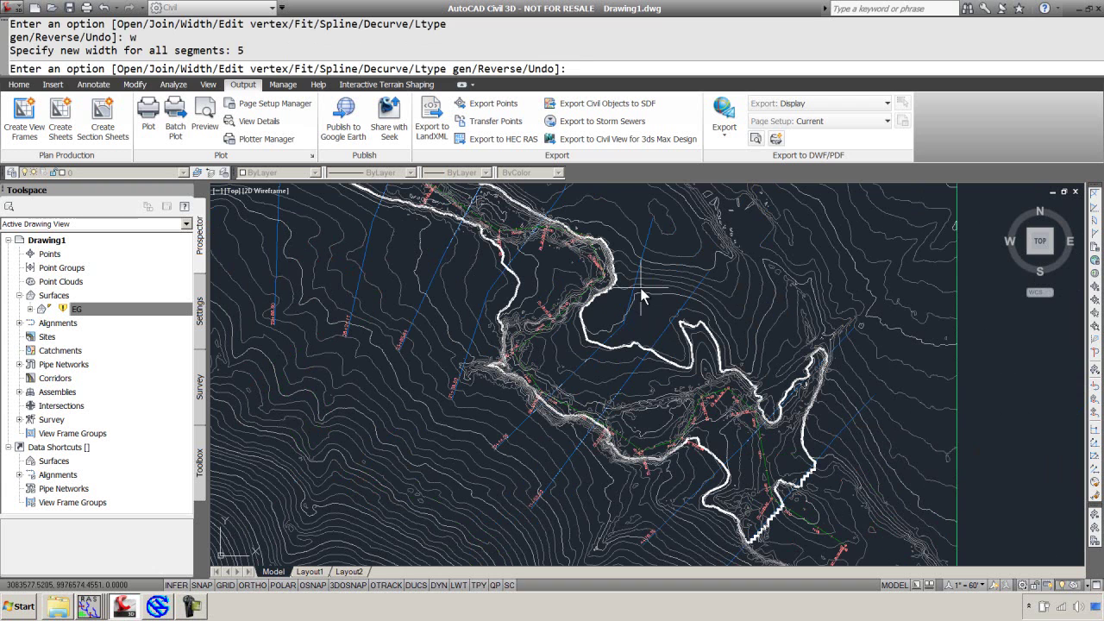
{"action": "type", "text": "i"}
{"action": "key", "text": "Return"}
{"action": "type", "text": "e"}
{"action": "key", "text": "Return"}
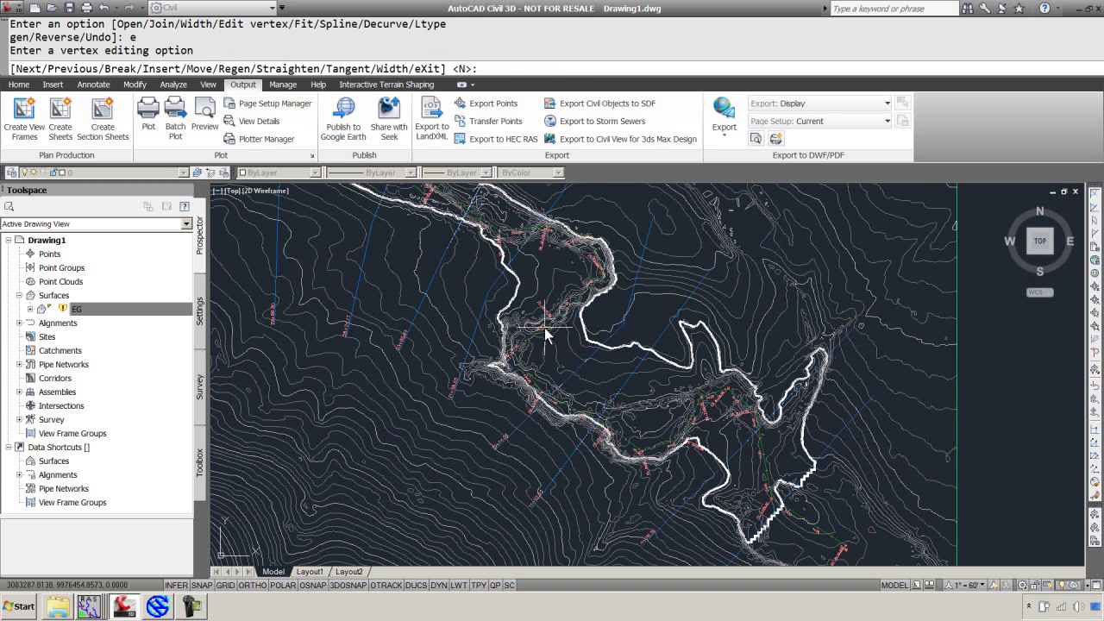
{"action": "key", "text": "Escape"}
- Zoom to the drawing extents to view the whole 100-year floodplain boundary on the EG surface
{"action": "type", "text": "z"}
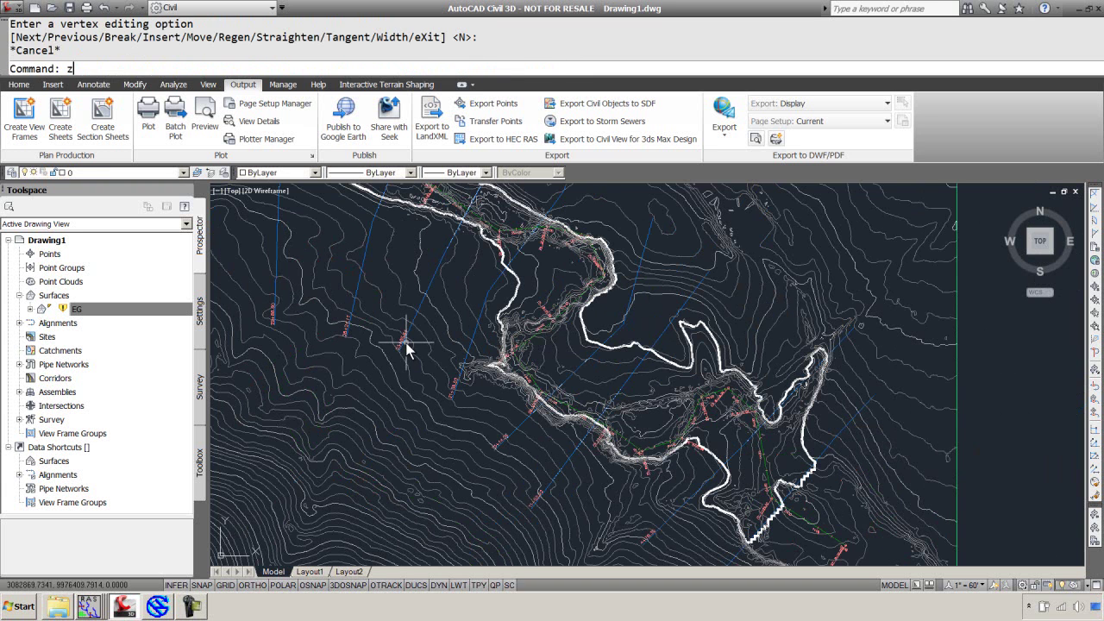
{"action": "key", "text": "Return"}
{"action": "type", "text": "e"}
{"action": "key", "text": "Return"}
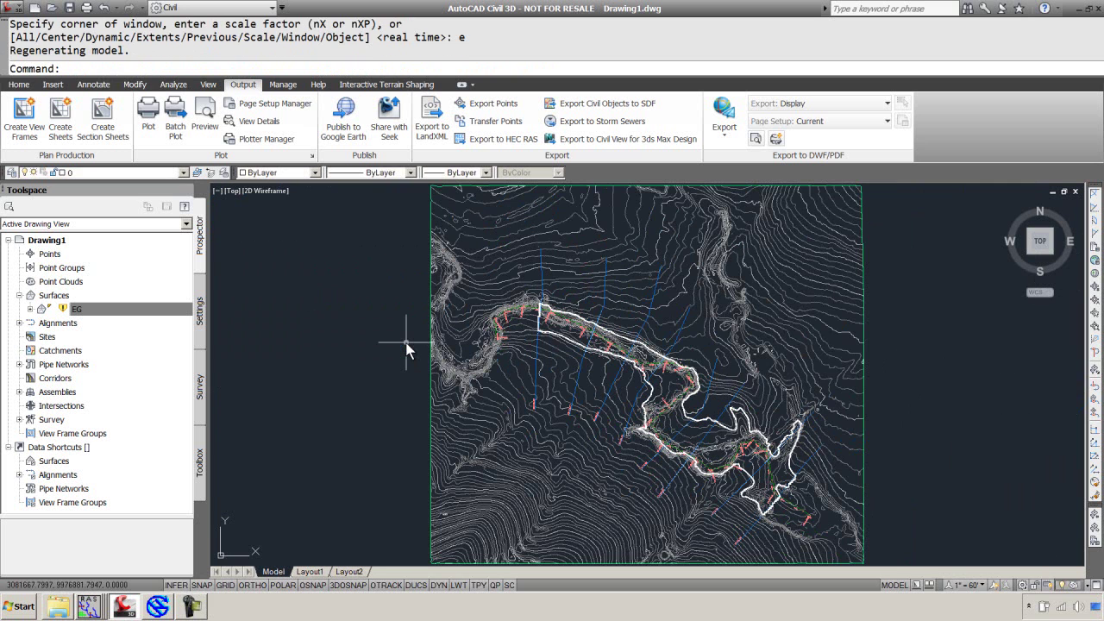